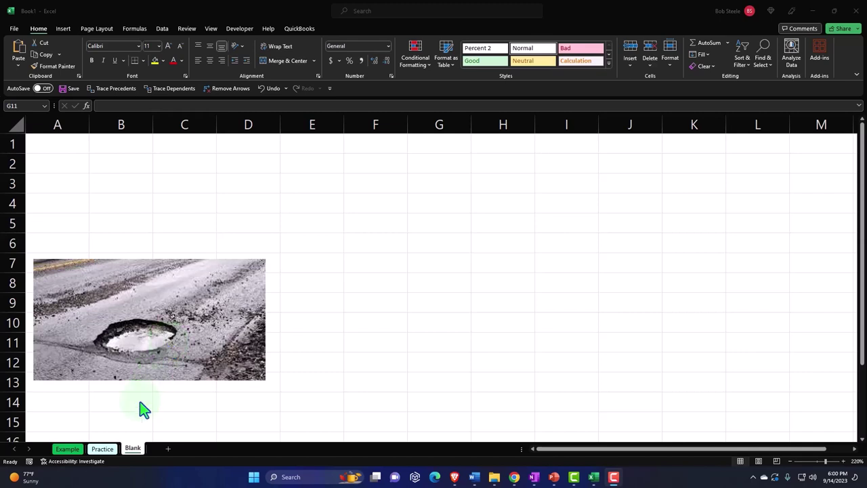
click(71, 449)
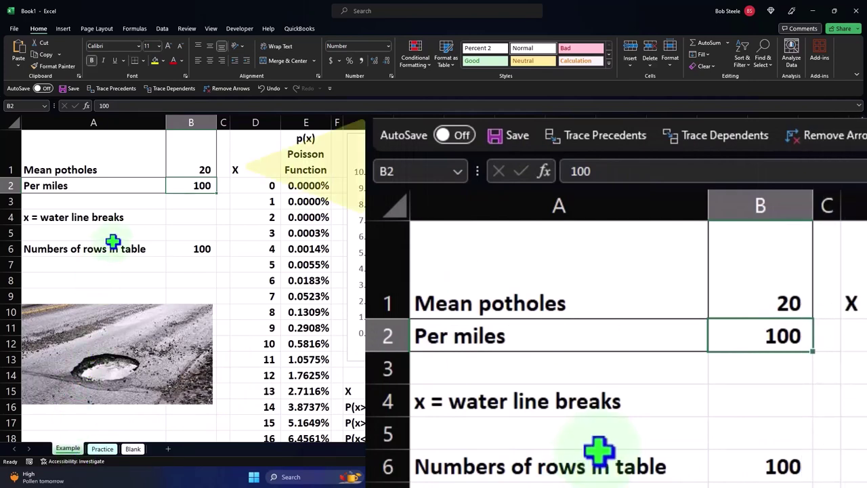
click(155, 170)
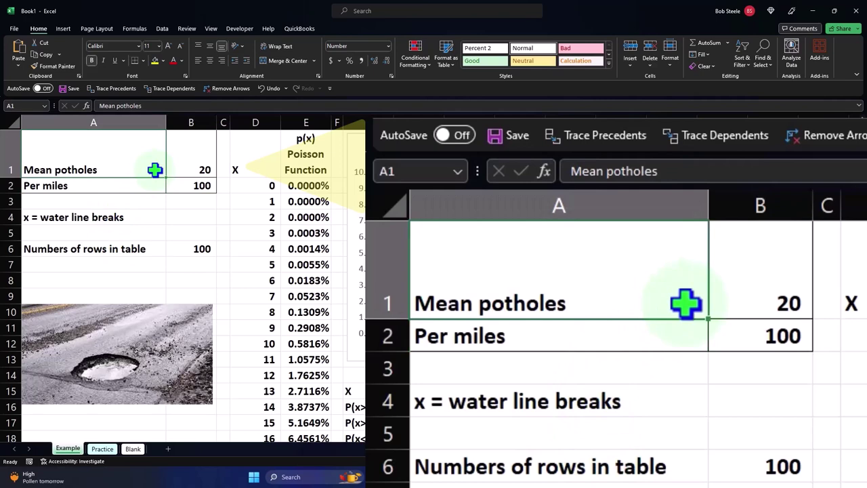
key(Right)
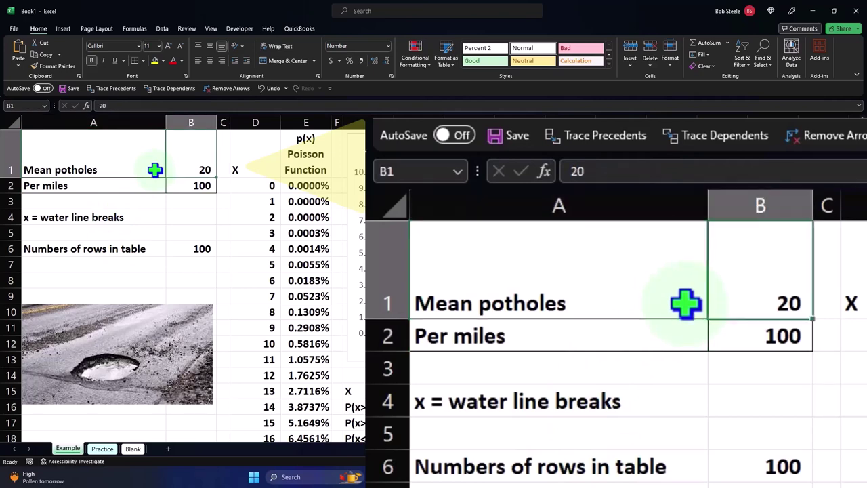
key(Down)
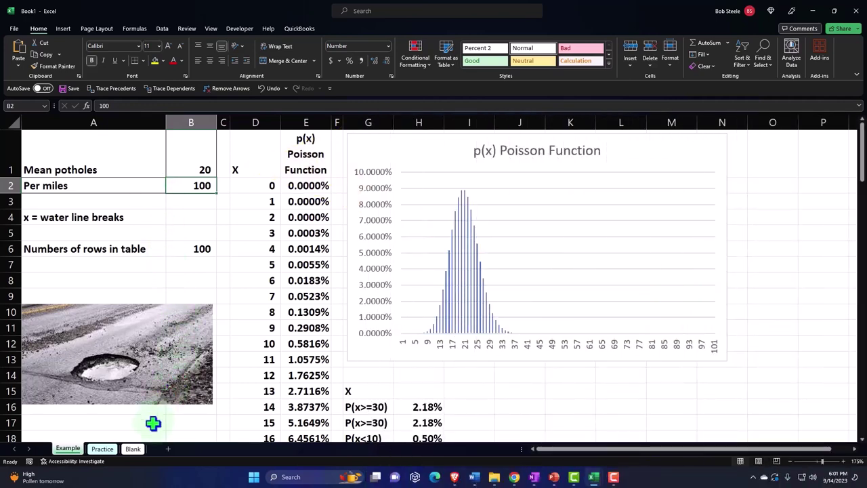
Step: Format every cell on the Blank sheet as Currency, symbol None, 0 decimals, red parenthesised negatives
click(133, 448)
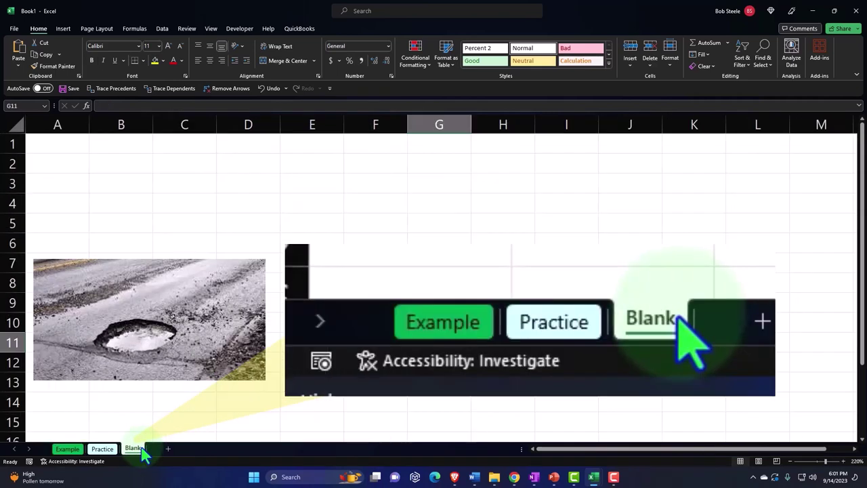
click(67, 145)
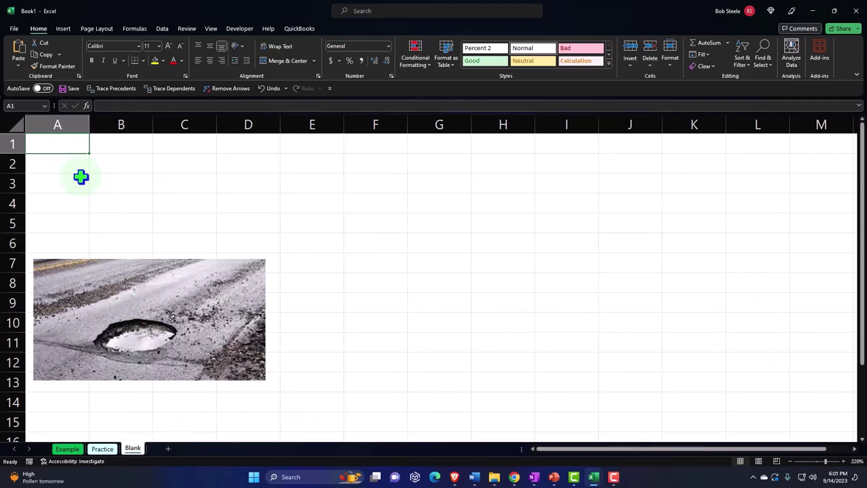
click(14, 124)
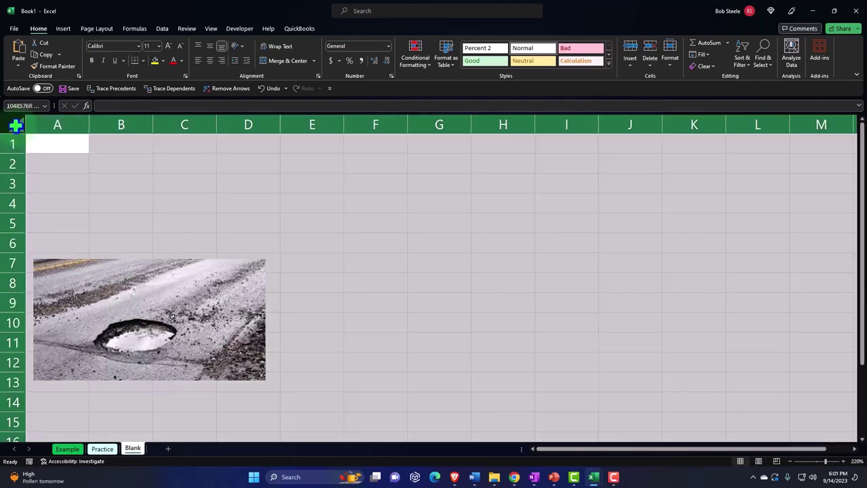
right_click(216, 157)
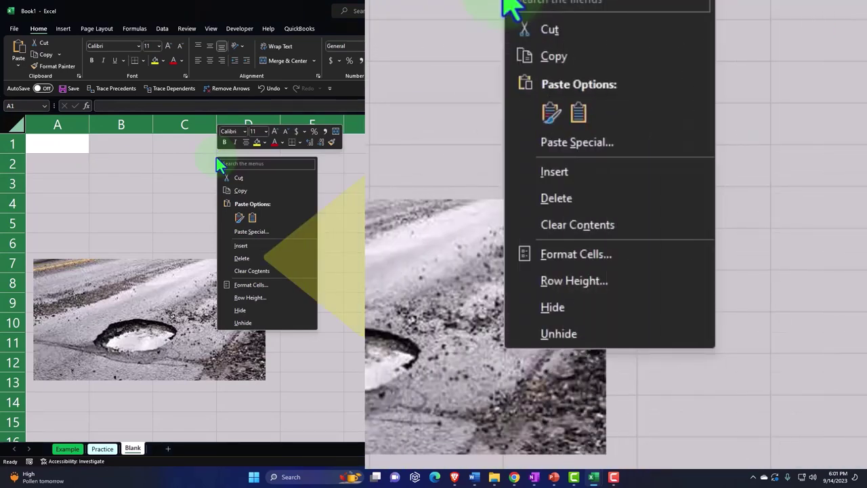
click(274, 286)
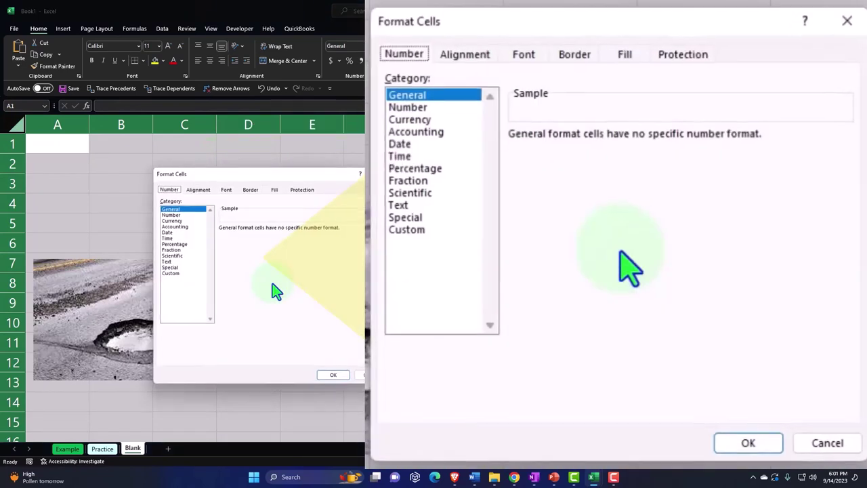
click(172, 220)
click(230, 275)
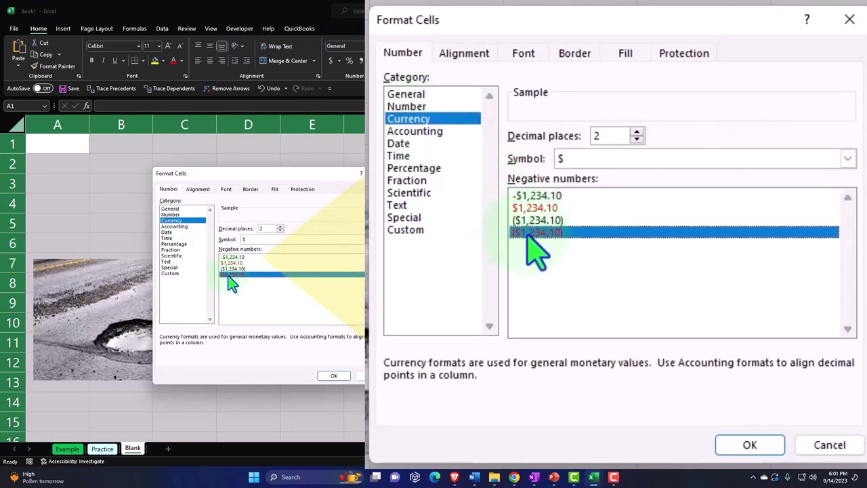
click(636, 161)
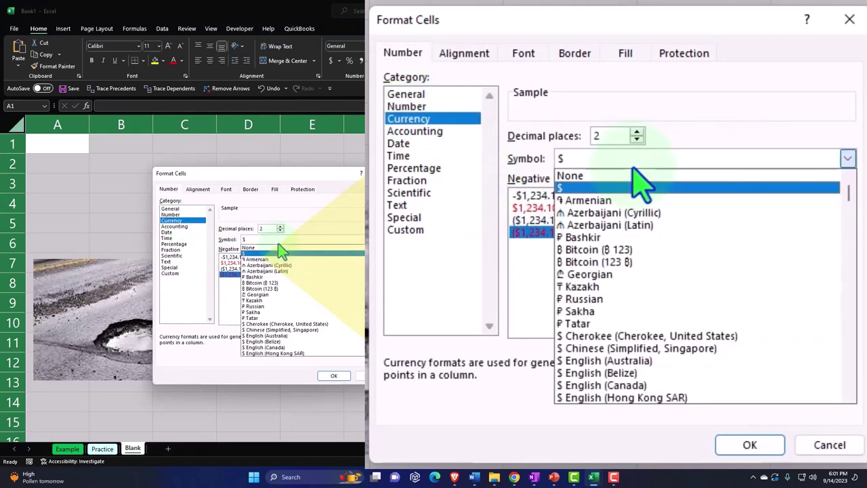
click(274, 248)
click(279, 231)
click(280, 231)
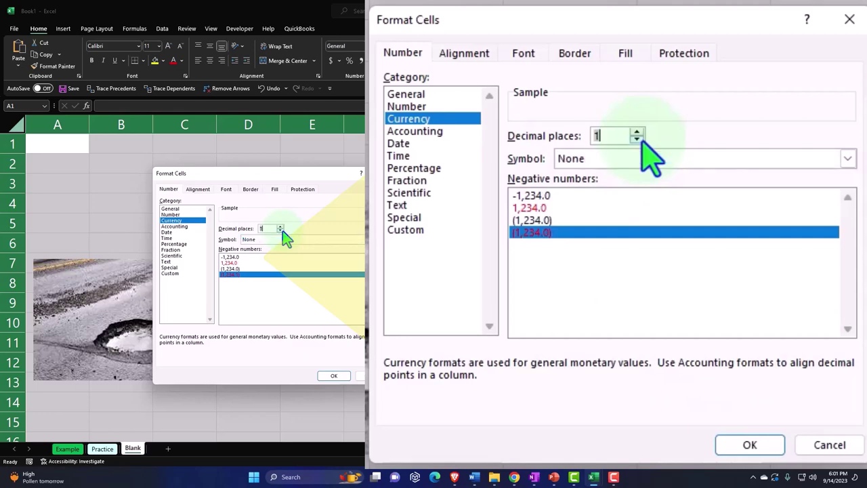
click(341, 375)
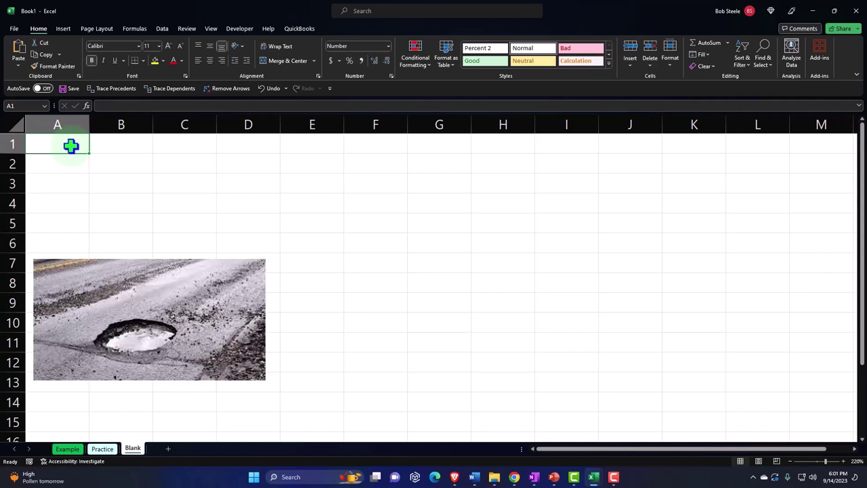
Step: Label A1 'Mean potholes' and A2 'Per miles', widening column A to fit
text(Mean)
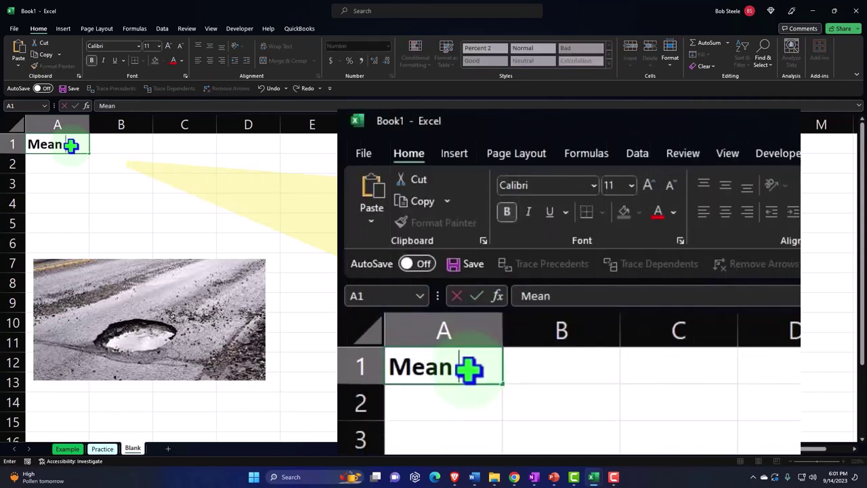
text( potholes)
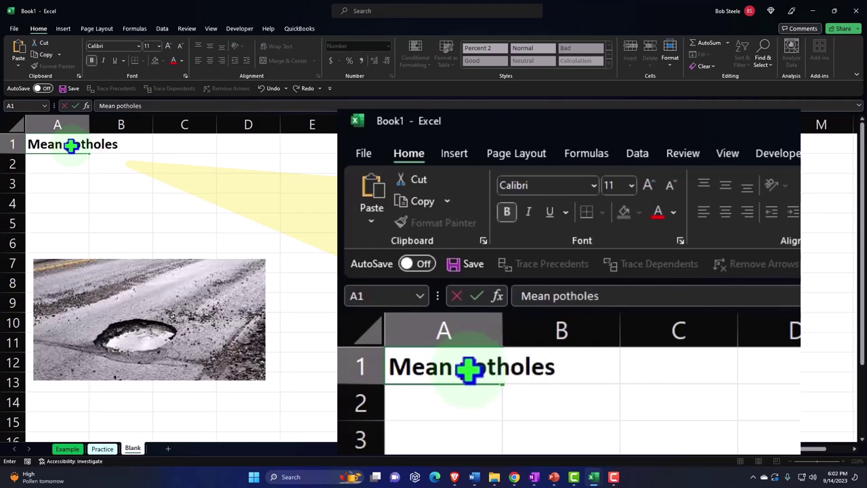
key(Return)
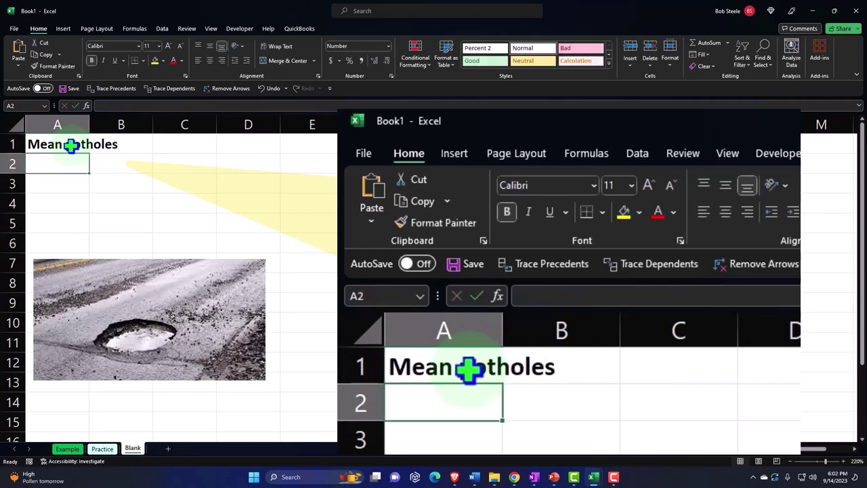
text(Per miles)
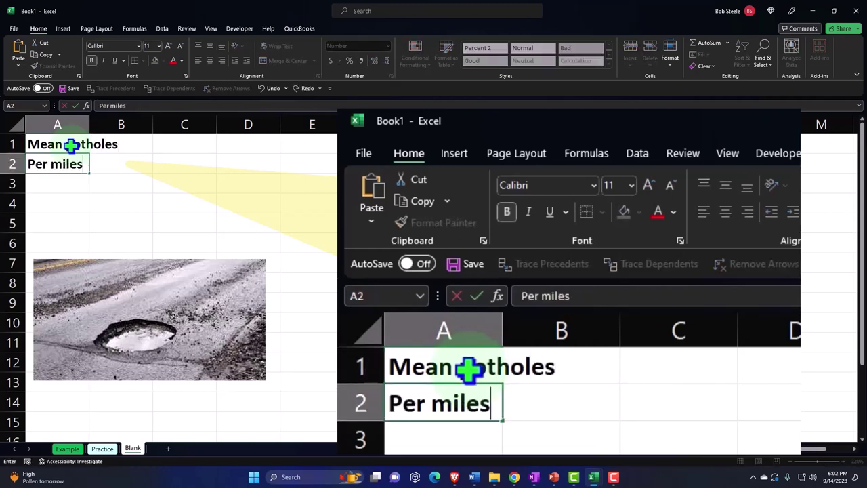
key(Tab)
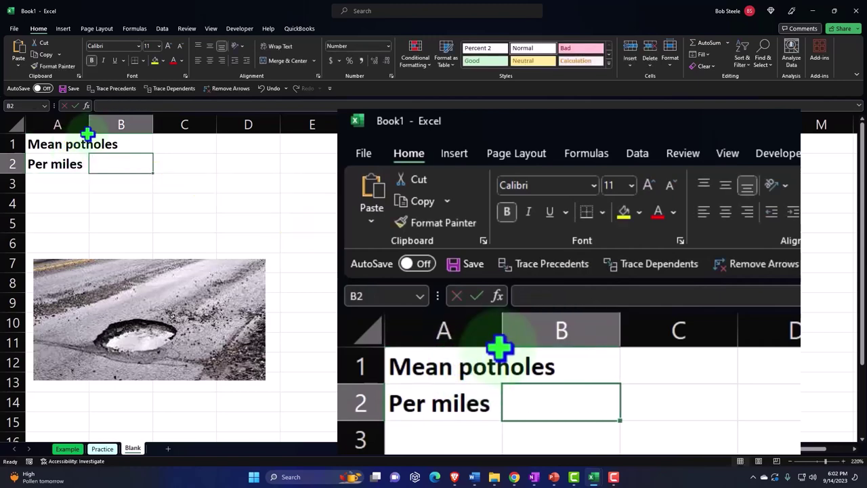
drag(89, 125, 121, 125)
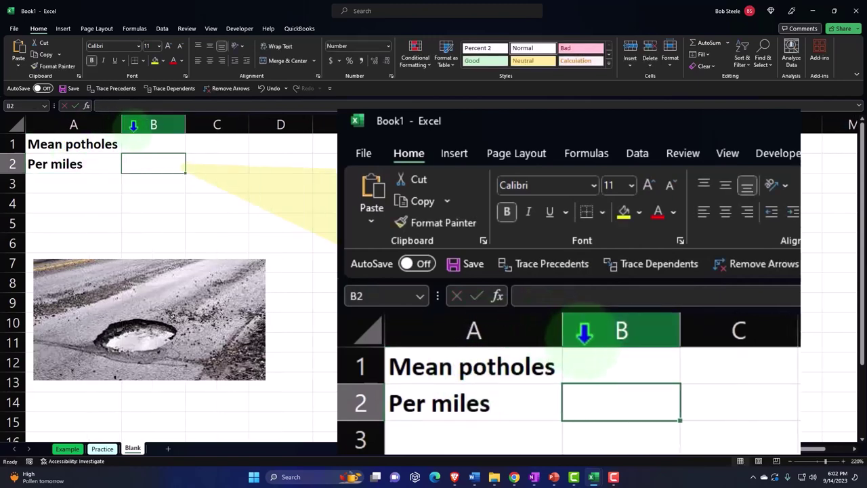
Step: Enter 20 in B1 and 100 in B2
click(150, 143)
text(20)
key(Return)
text(100)
key(Return)
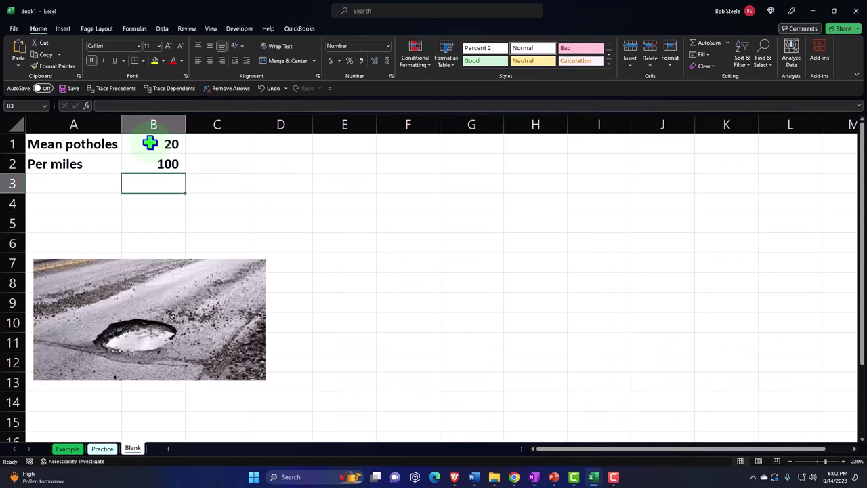
key(Return)
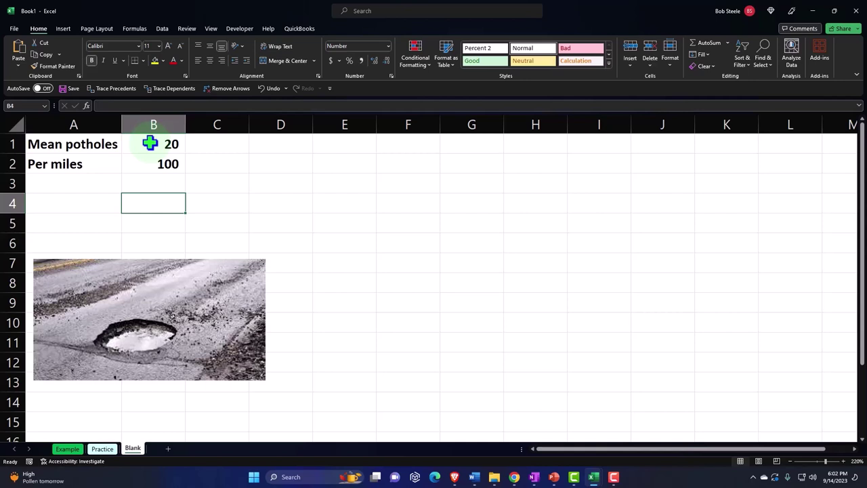
click(150, 143)
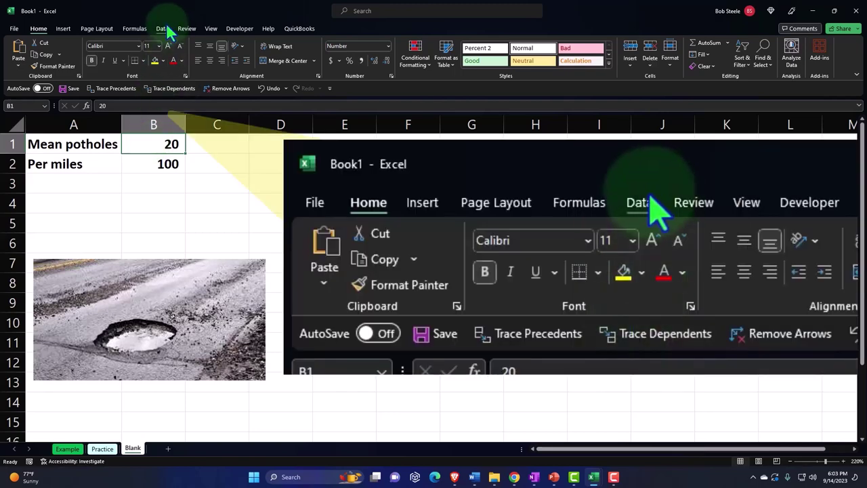
Step: Open the Excel Add-ins manager from Options to confirm Analysis ToolPak is enabled
click(164, 29)
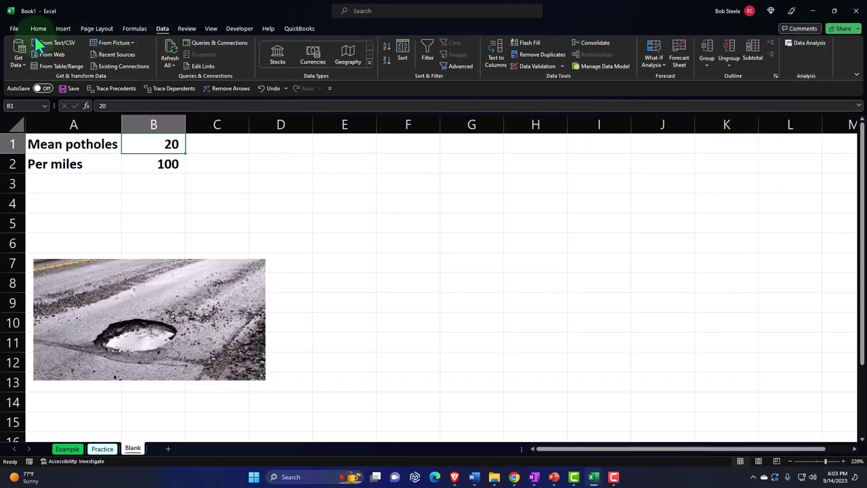
click(14, 31)
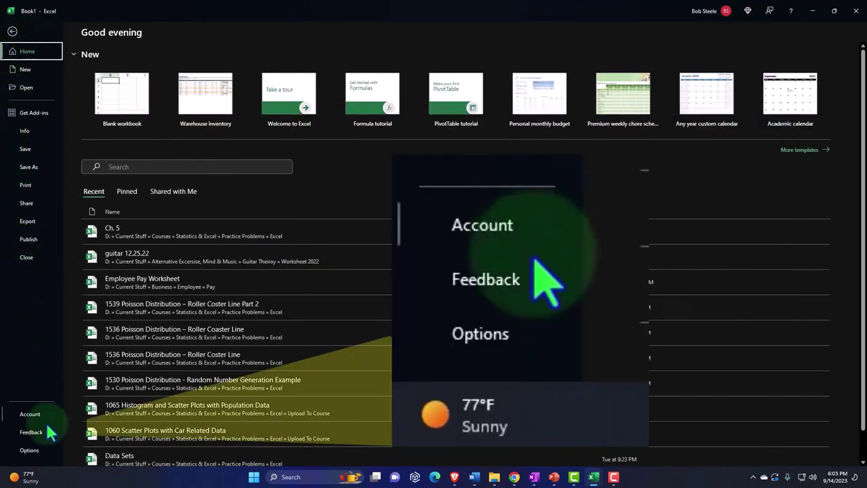
click(40, 453)
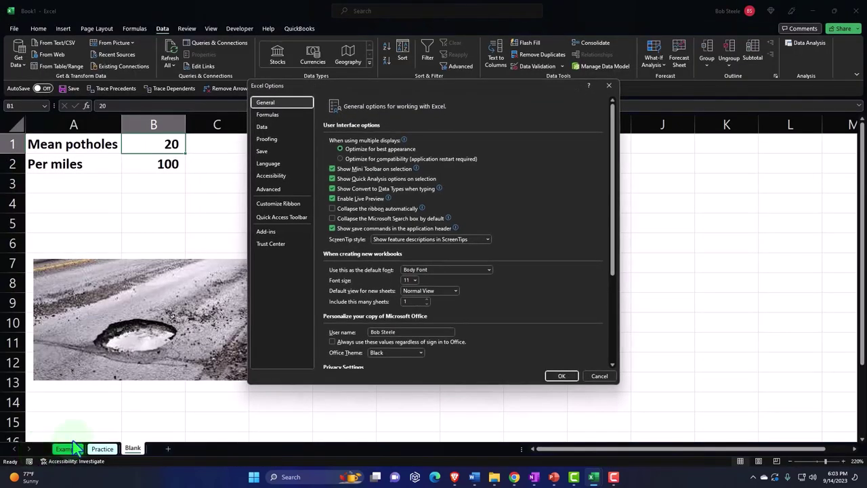
click(268, 232)
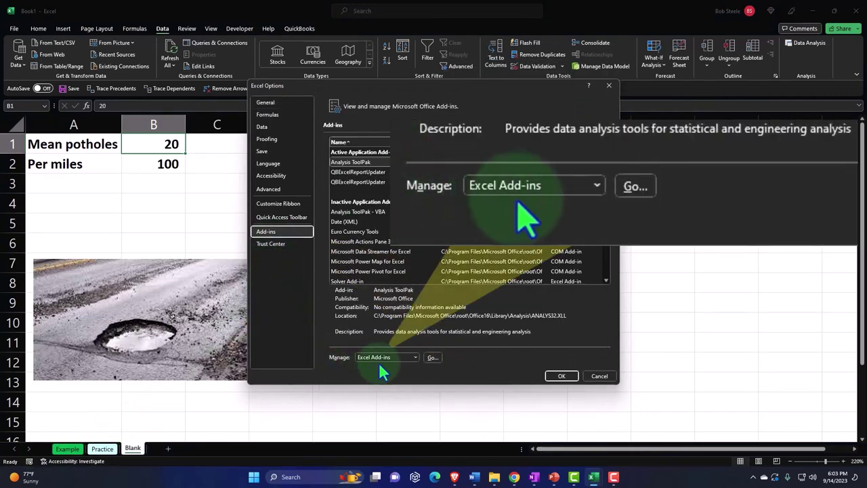
click(432, 357)
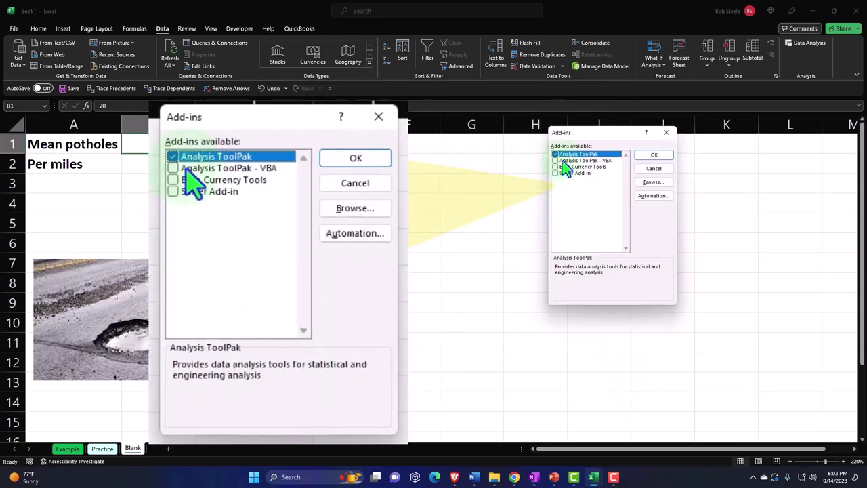
Step: Close the Add-ins list, widen column A further, and shrink the pothole picture
click(668, 138)
click(384, 284)
drag(122, 127, 191, 126)
click(219, 311)
drag(242, 346, 242, 348)
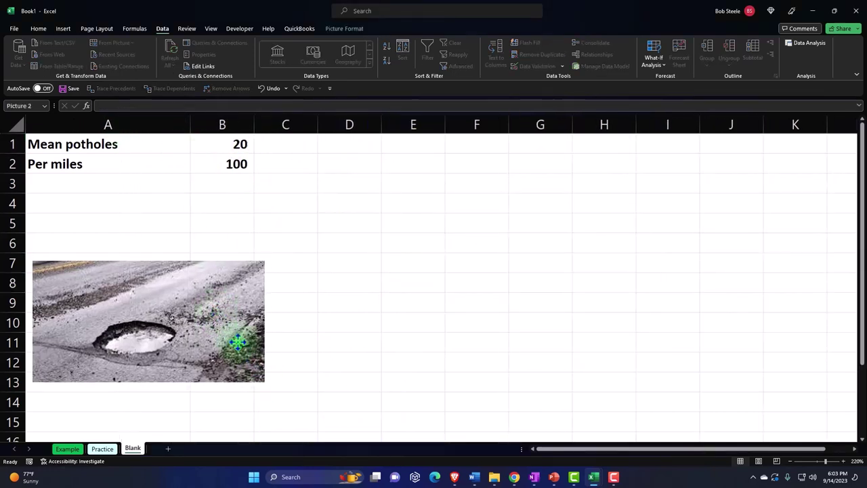
drag(266, 382, 240, 367)
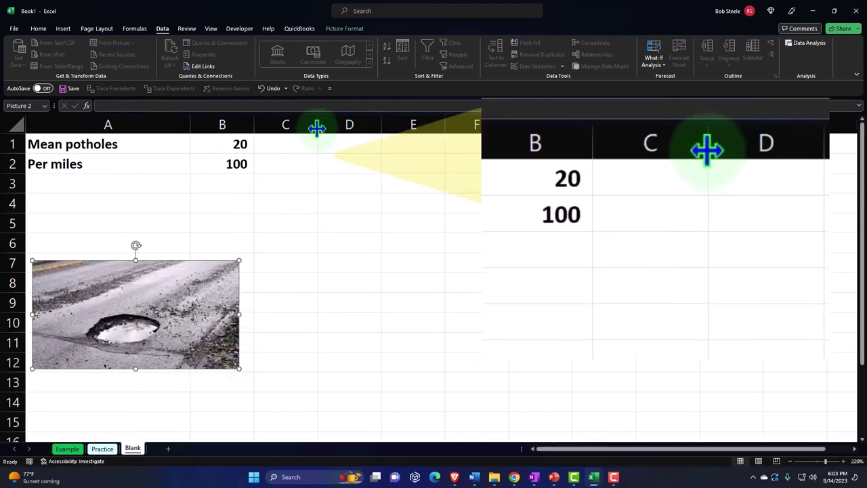
Step: Narrow column C to a thin spacer and enter the header X in D1
drag(316, 129, 266, 135)
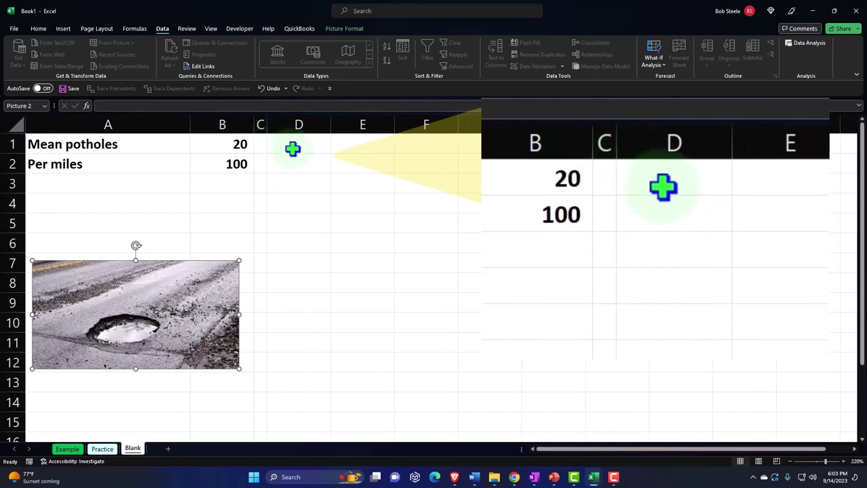
click(296, 145)
text(X)
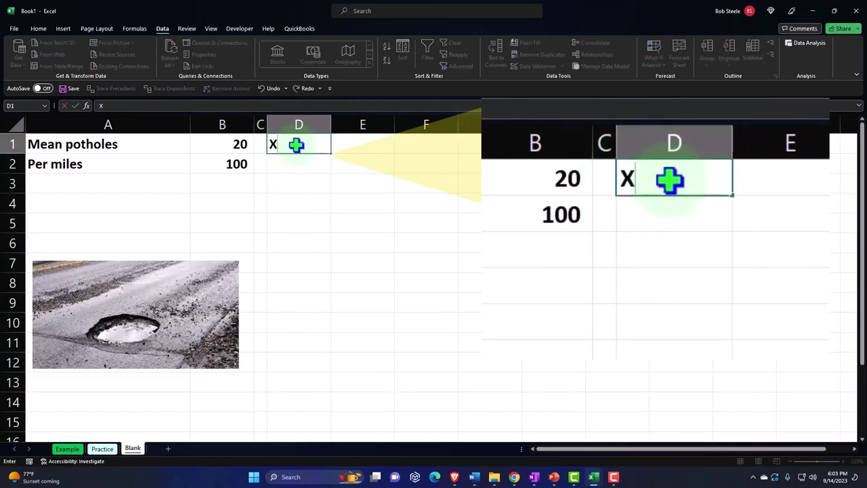
key(Return)
click(296, 144)
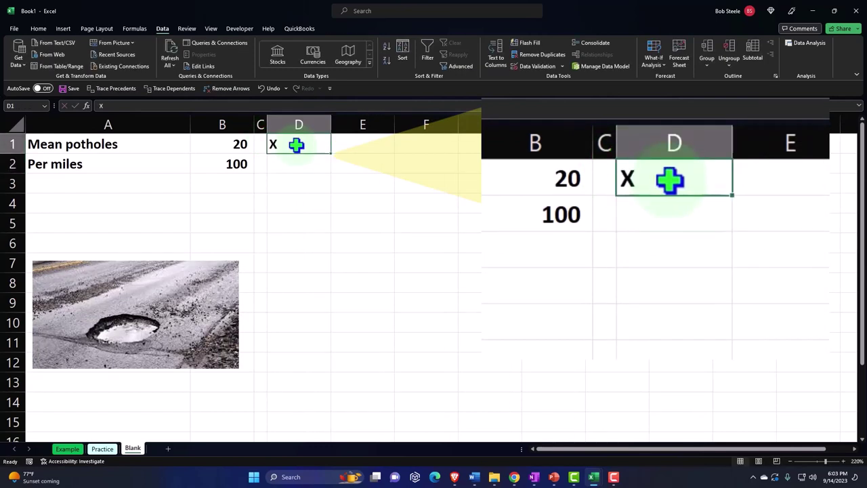
Step: Give the D1 X header a black fill with white, centred text, then select D2
click(38, 29)
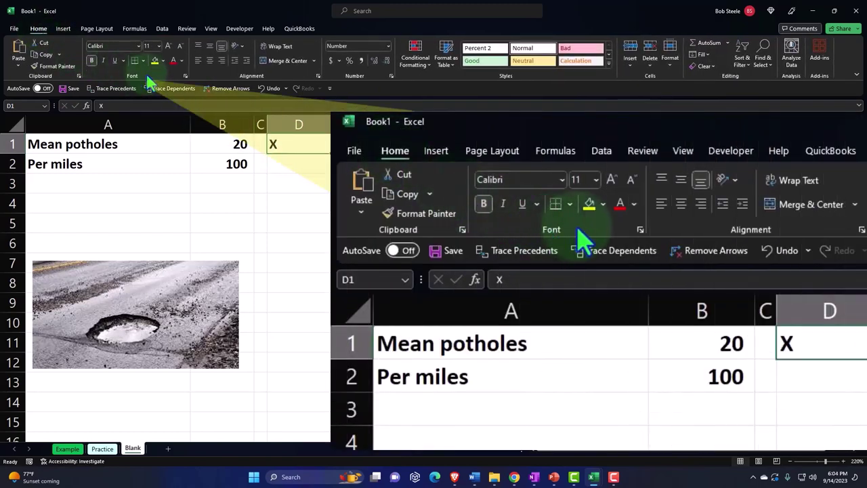
click(163, 61)
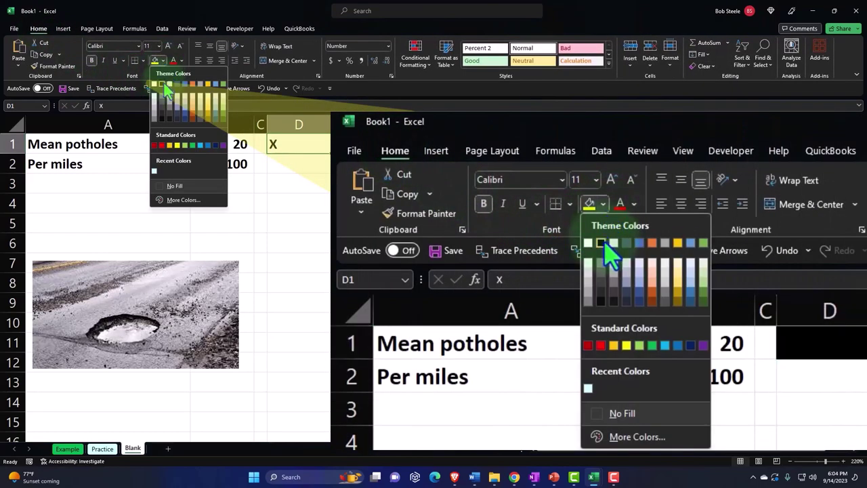
click(162, 84)
click(182, 60)
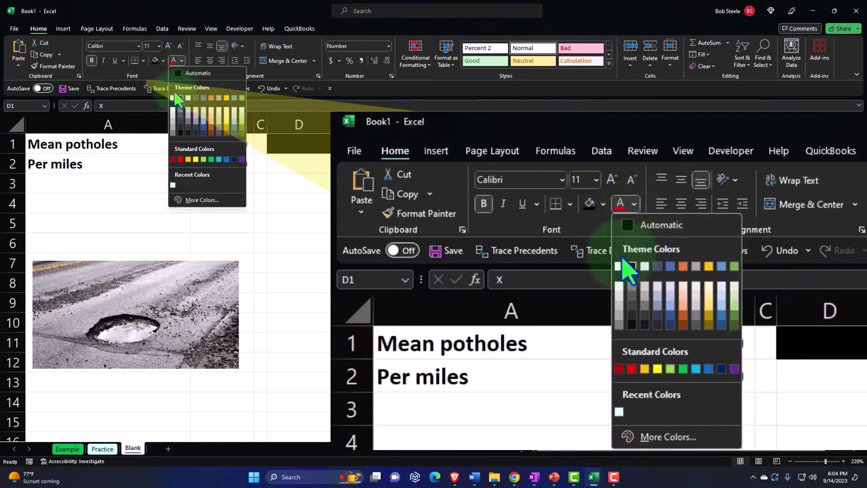
click(174, 99)
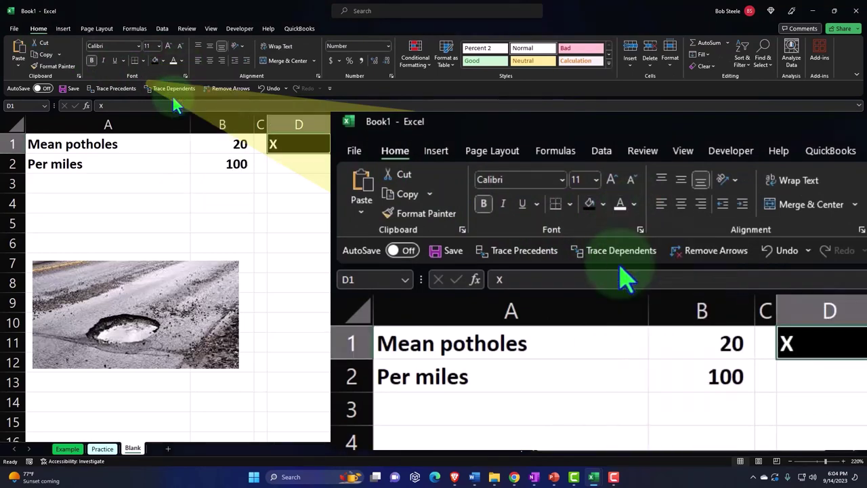
click(210, 59)
click(294, 166)
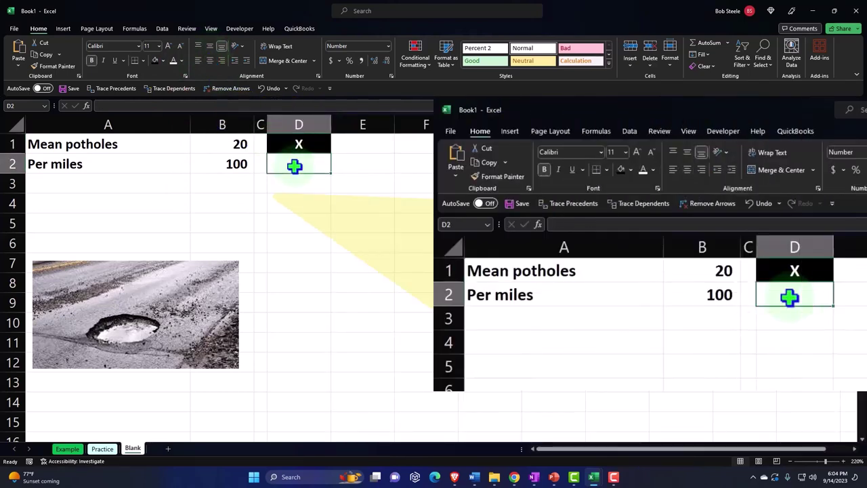
click(63, 30)
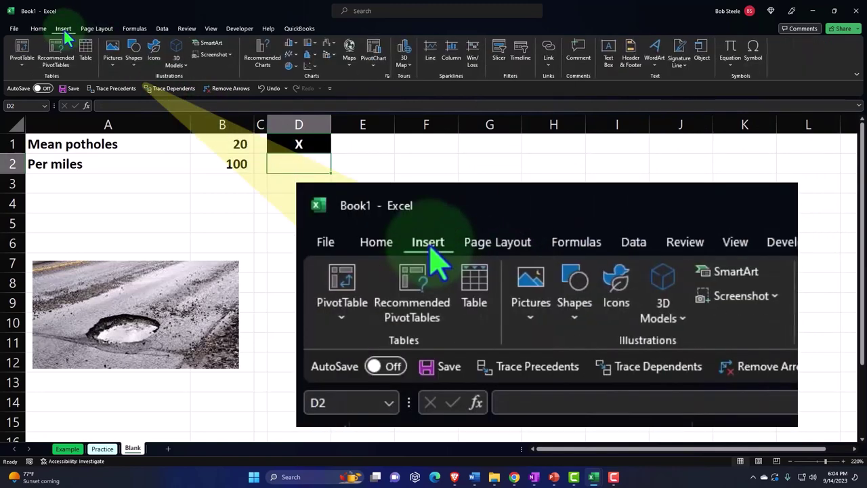
click(162, 30)
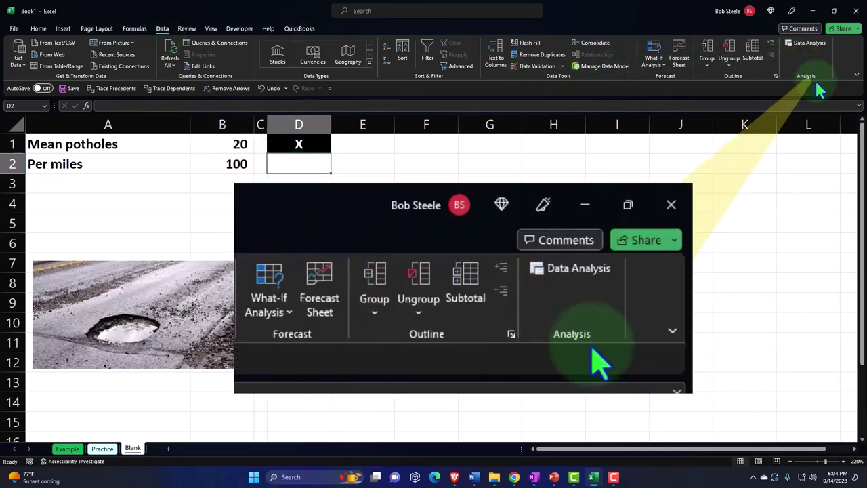
Step: Open Random Number Generation from the Data Analysis tools
click(808, 44)
scroll(230, 298, down, 1)
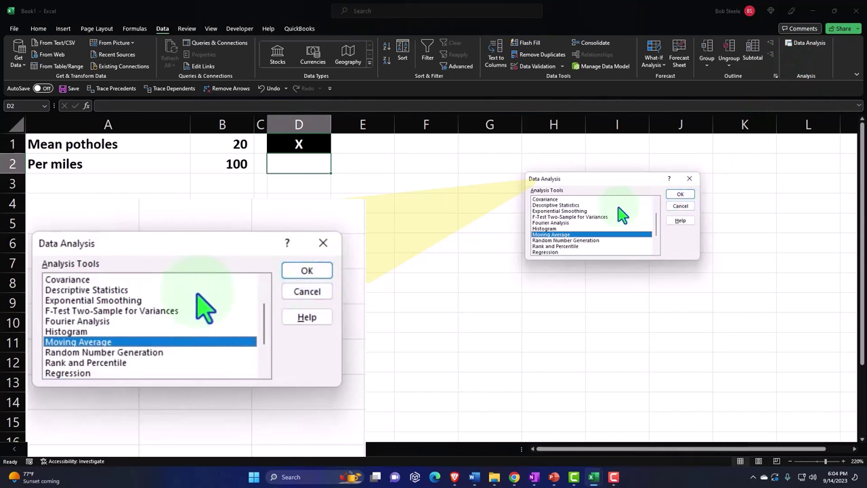
click(132, 353)
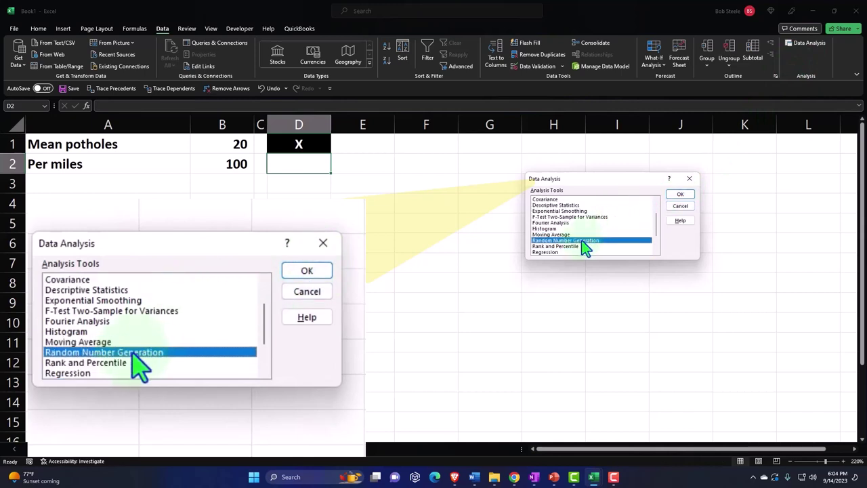
click(679, 194)
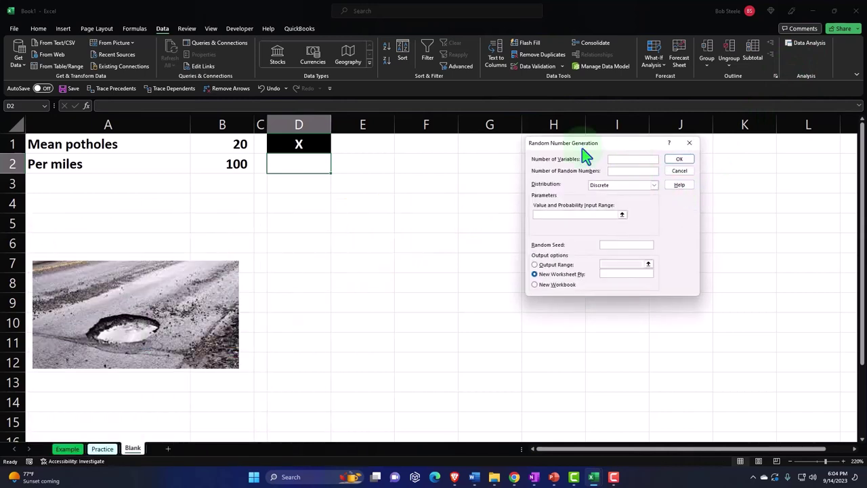
drag(581, 148, 420, 145)
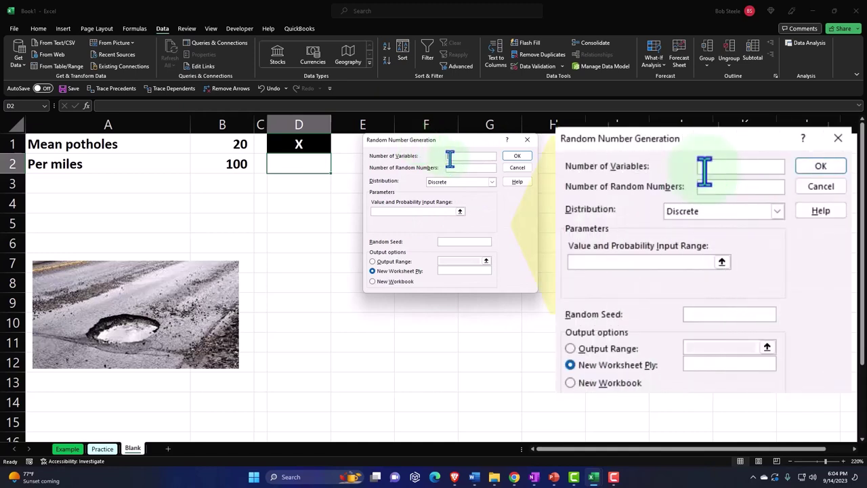
Step: Set Number of Variables to 1 and Number of Random Numbers to 500
click(450, 157)
text(1)
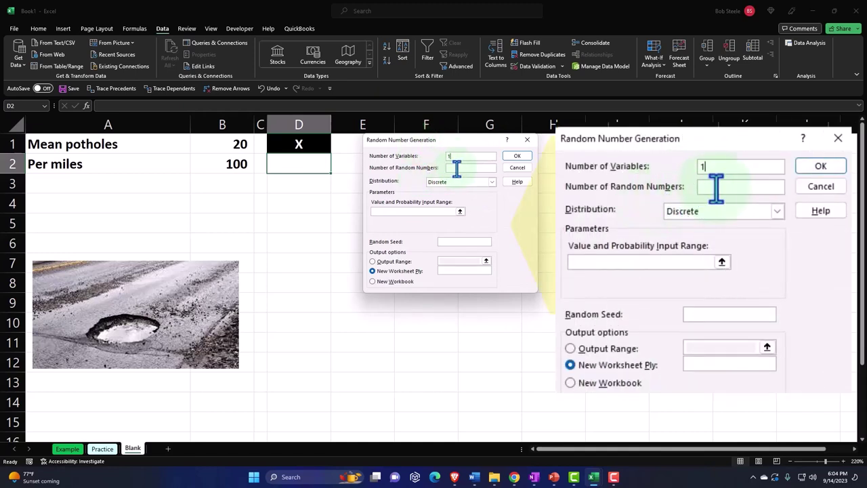
click(456, 169)
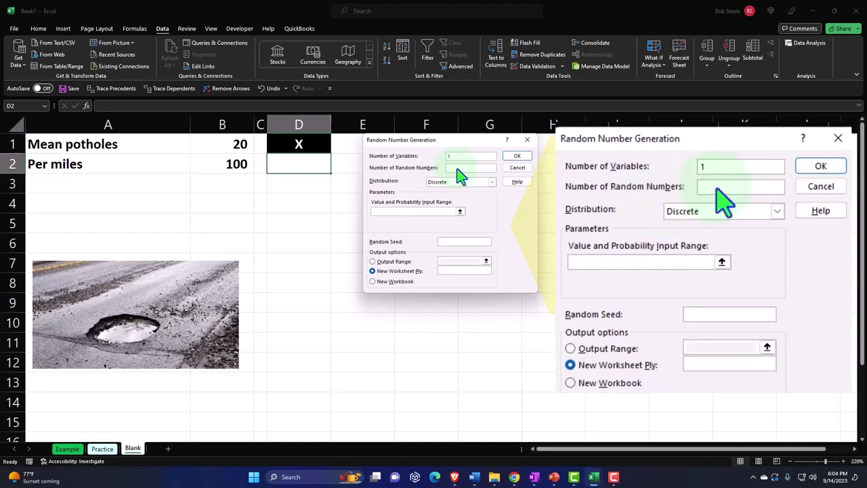
text(1000)
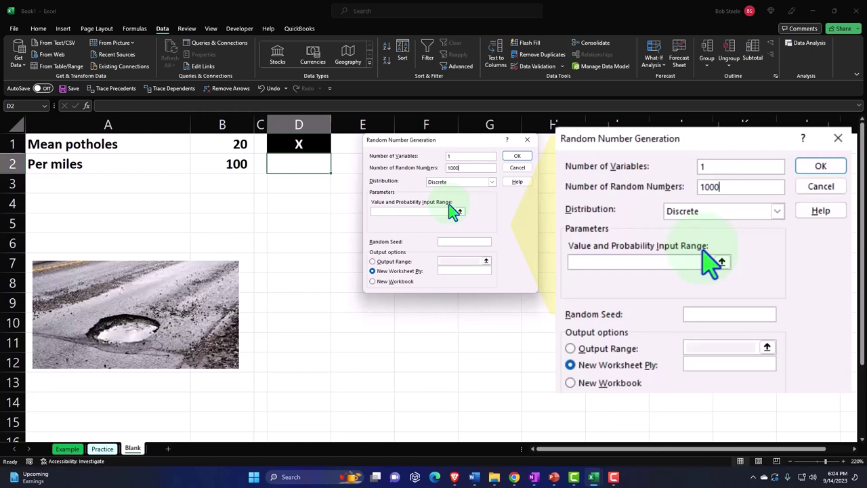
key(BackSpace)
key(BackSpace)
key(BackSpace)
key(BackSpace)
text(500)
key(Tab)
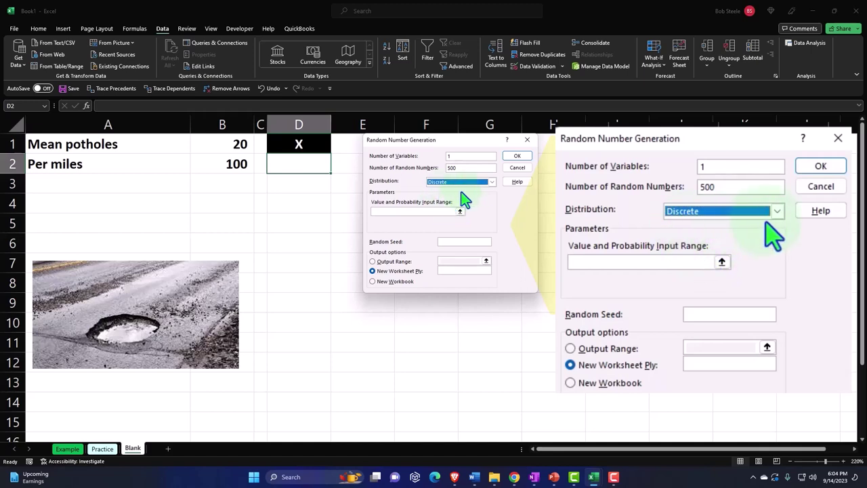
Step: Generate Poisson random numbers with Lambda 20 into the output range starting at $D$2
click(492, 182)
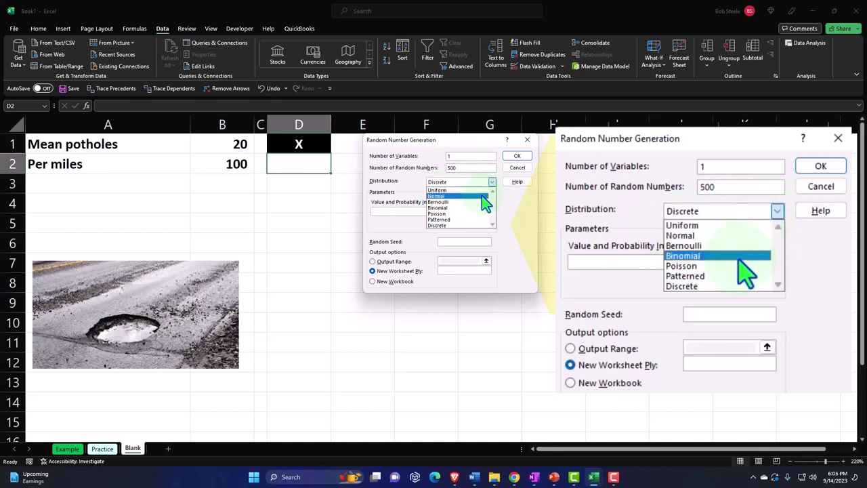
click(467, 214)
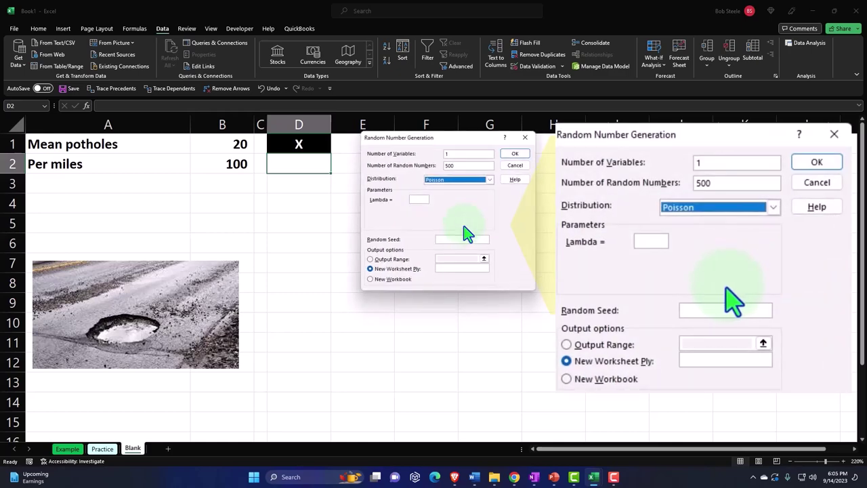
click(421, 200)
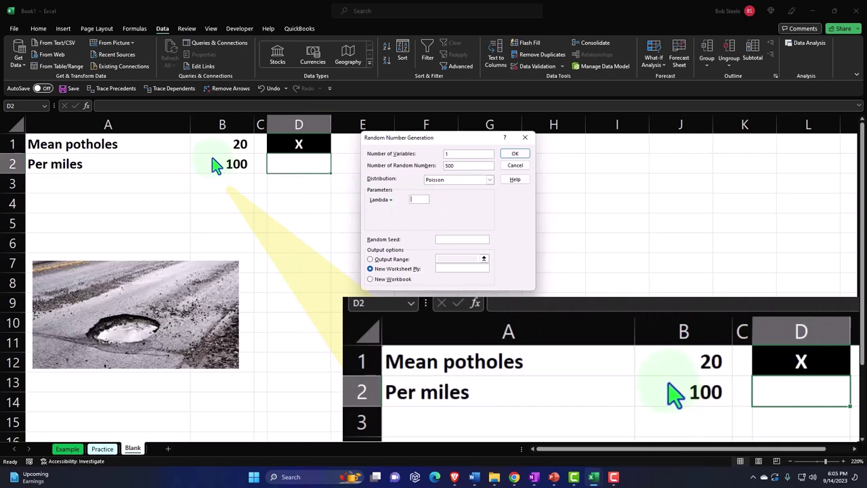
text(20)
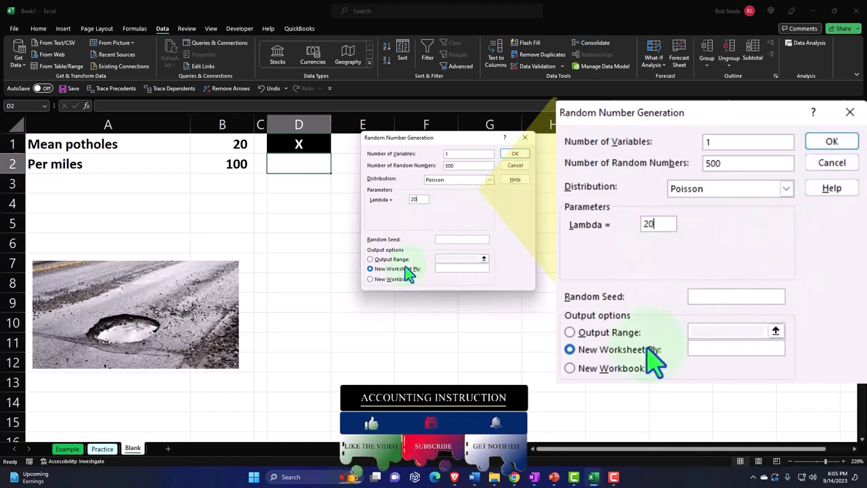
click(371, 259)
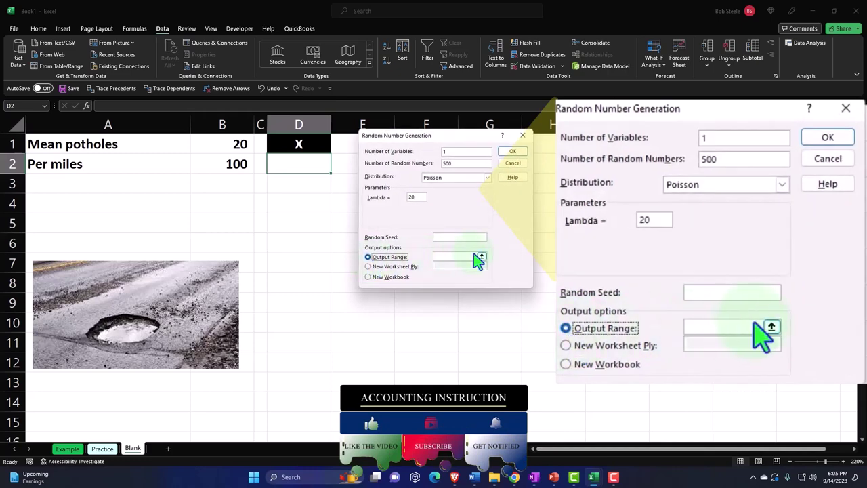
click(482, 258)
click(309, 165)
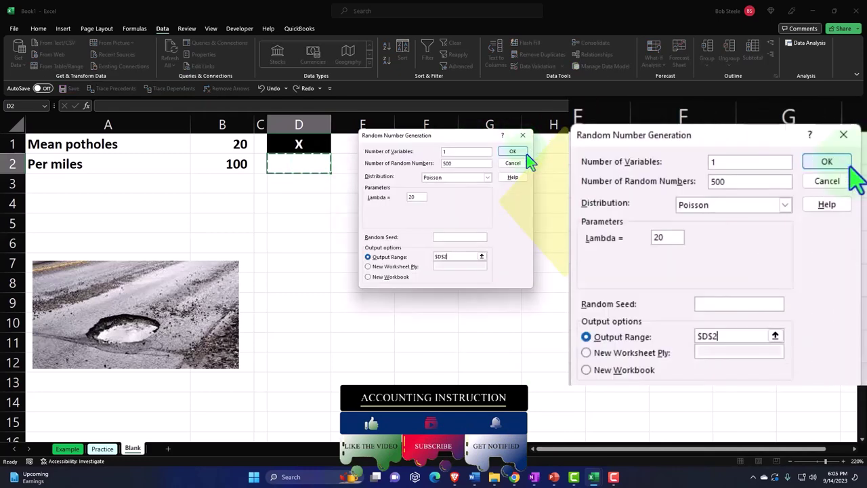
click(509, 153)
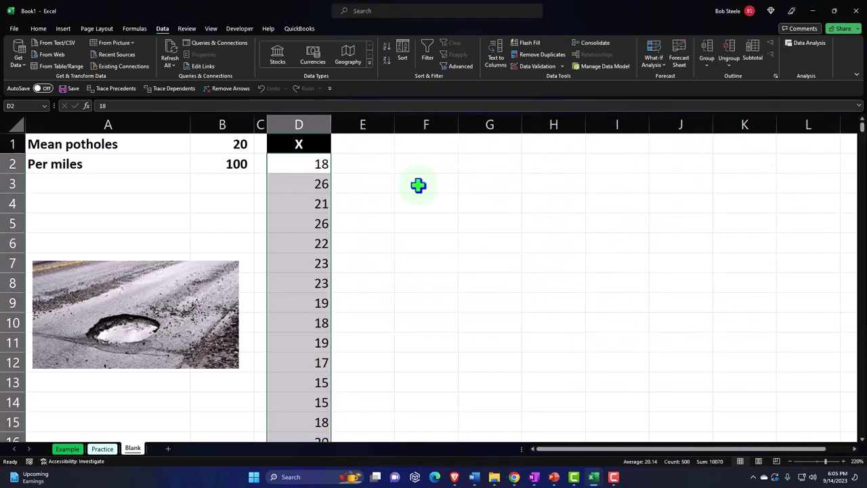
Step: Inspect the first generated X values in D2 through D5 (18, 26, 21, 26)
click(315, 163)
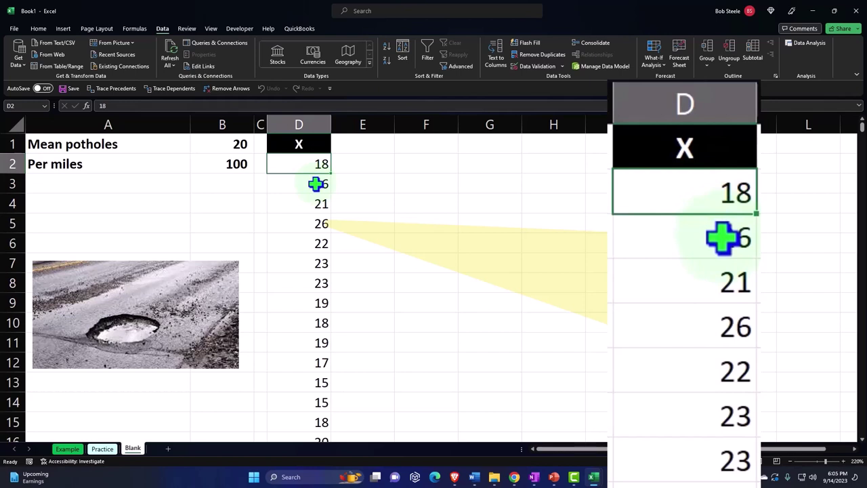
click(316, 183)
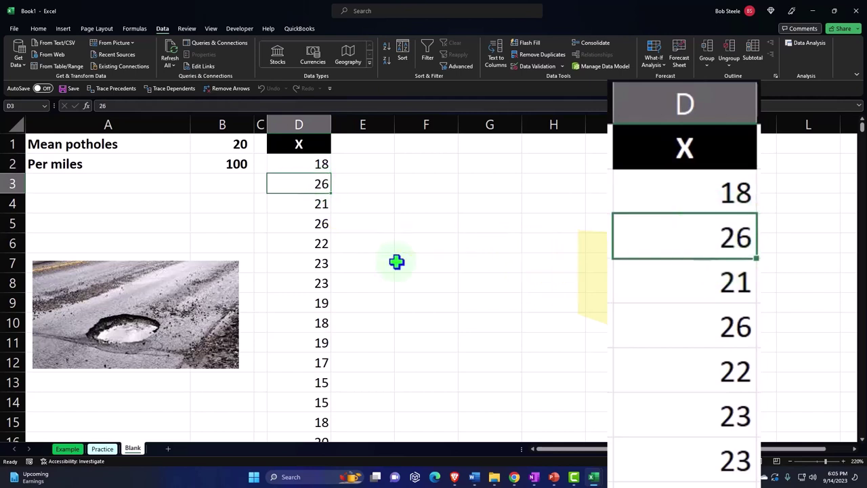
key(Down)
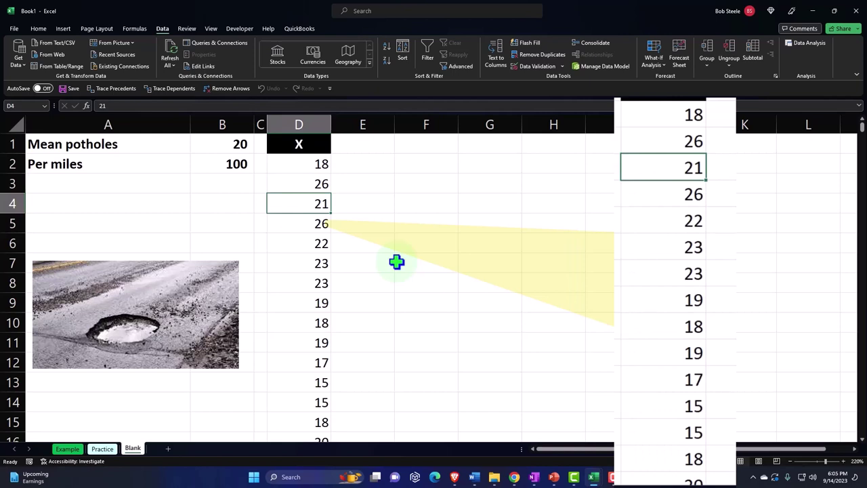
key(Down)
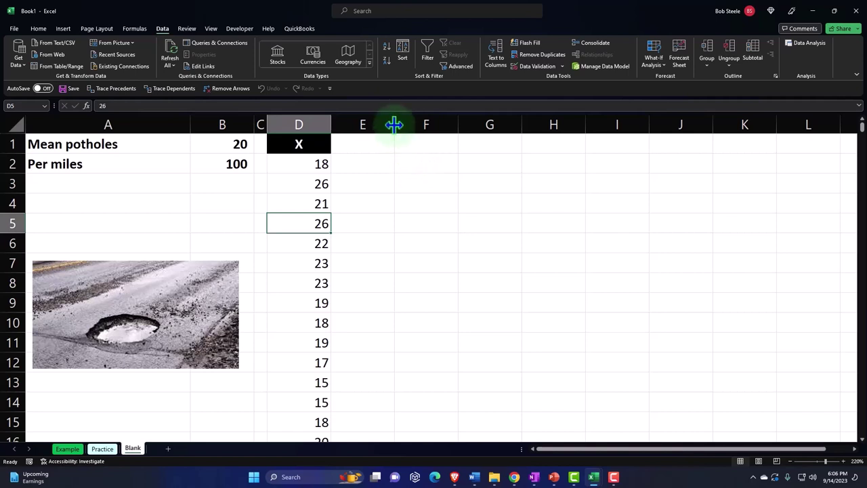
Step: Narrow column E to a spacer and enter the header Bens in F1
drag(394, 124, 357, 126)
click(375, 142)
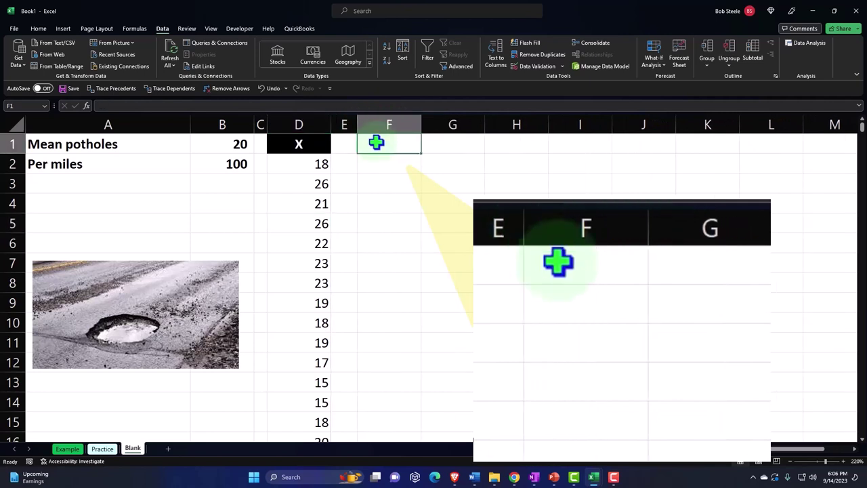
text(Ben)
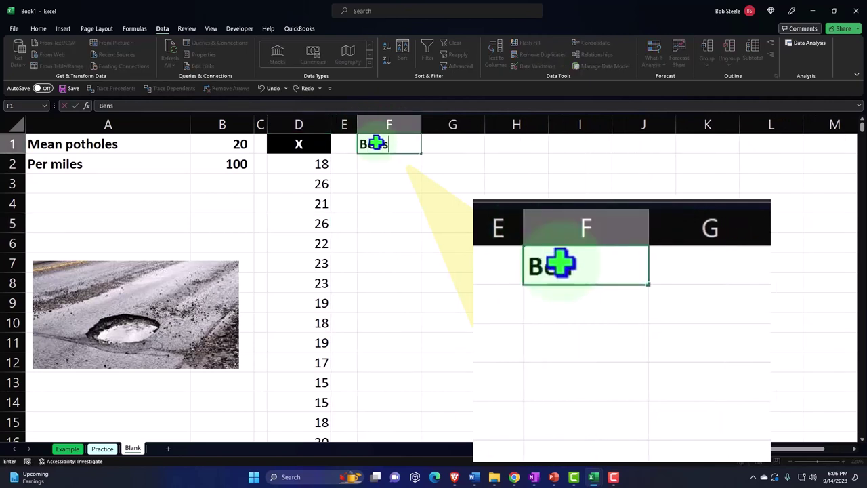
text(s)
key(Return)
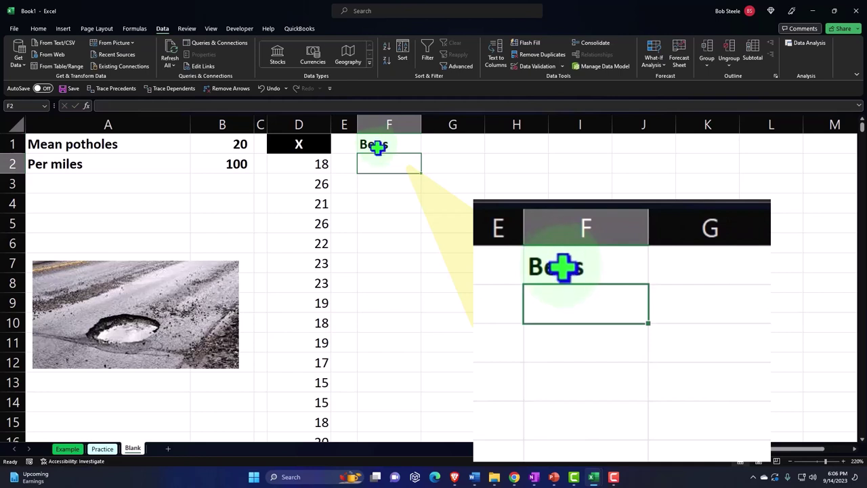
key(Right)
key(Right)
key(Right)
key(Right)
key(Down)
key(Down)
key(Down)
key(Down)
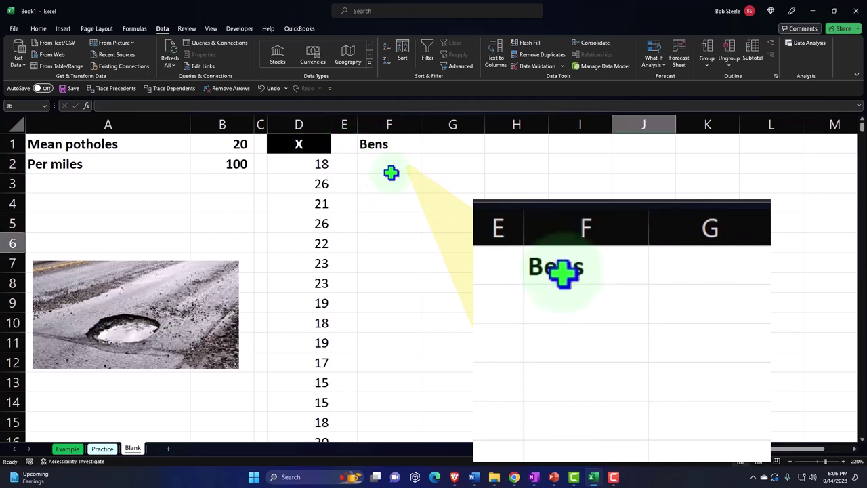
Step: Enter 0, 1, 2 in F2:F4 and fill the series down to 100
click(390, 165)
text(0)
key(Return)
text(1)
key(Return)
text(2)
key(Return)
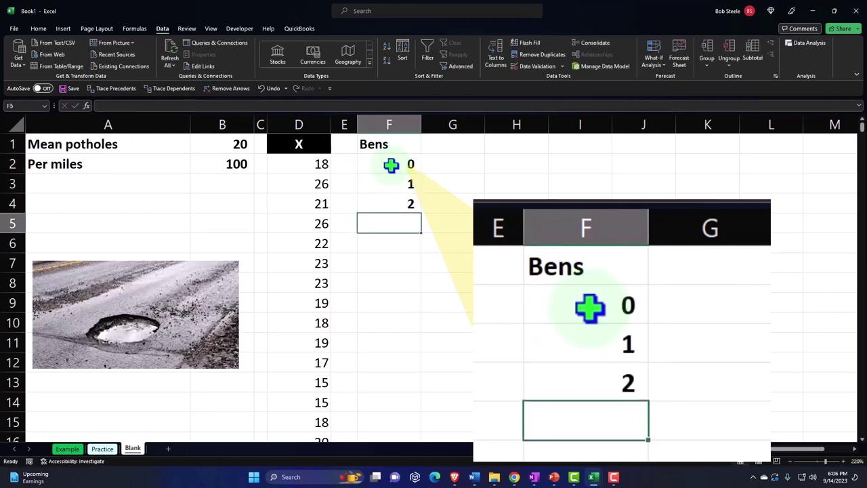
drag(391, 165, 420, 243)
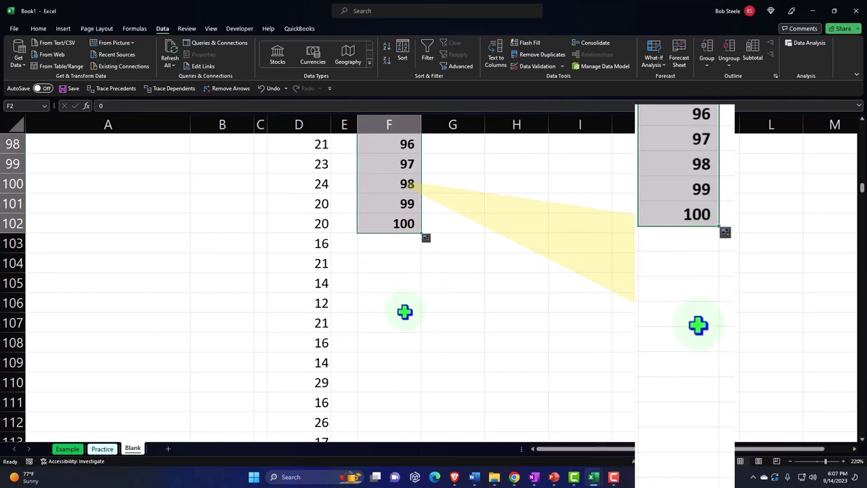
scroll(406, 308, up, 3)
scroll(406, 308, up, 20)
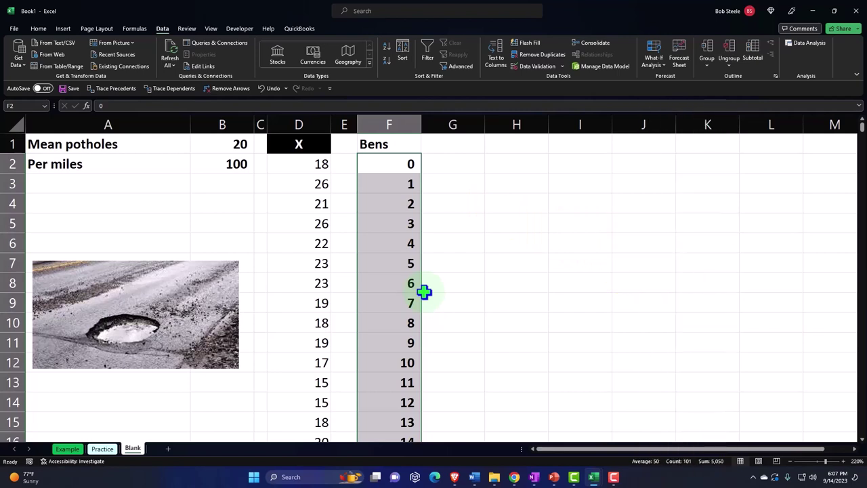
click(467, 147)
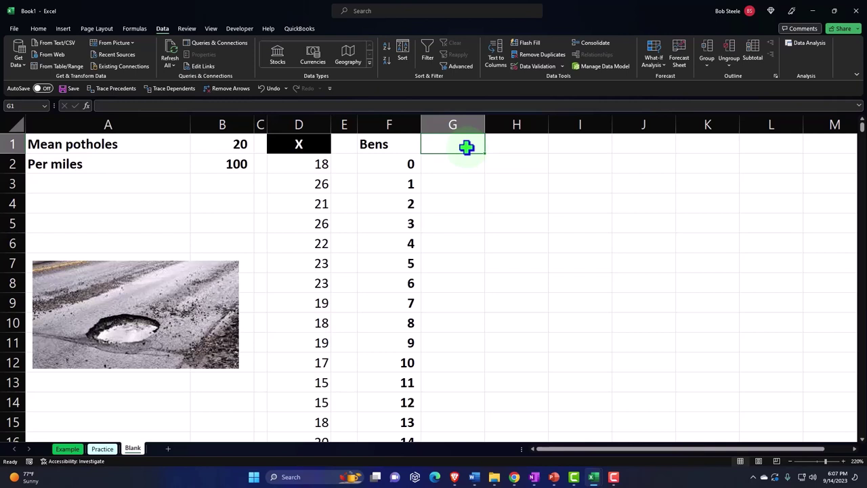
Step: Enter the header Frequency in G1
text(Frequence)
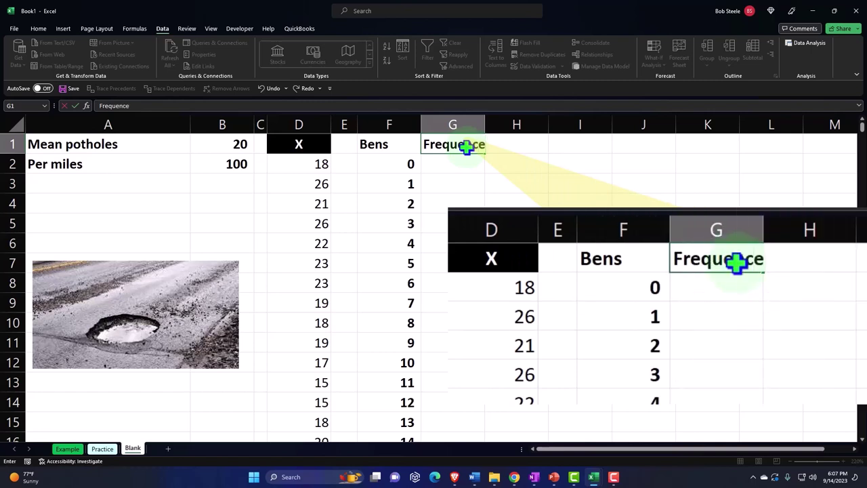
key(BackSpace)
text(y)
key(Return)
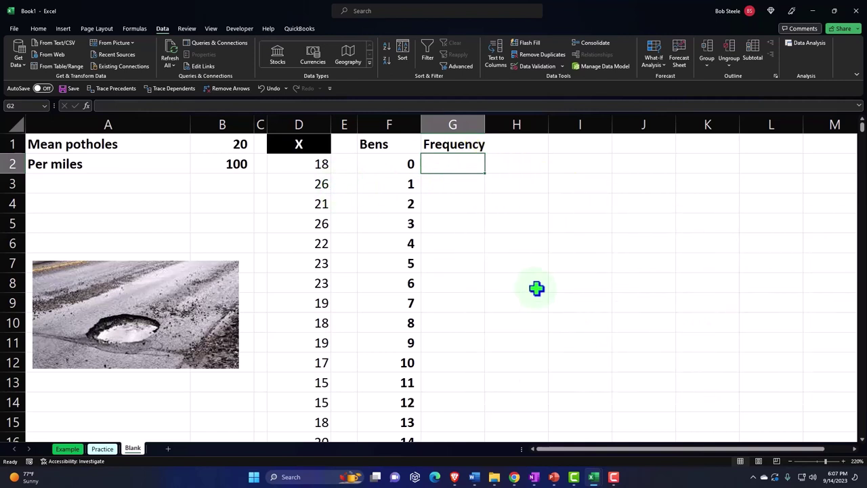
Step: Enter =COUNTIF(D2:D501,F2) in G2
text(=counti)
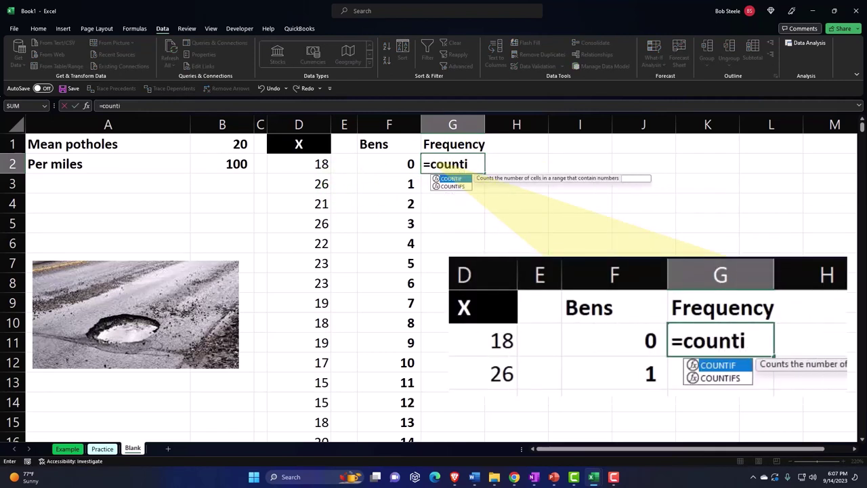
text(f()
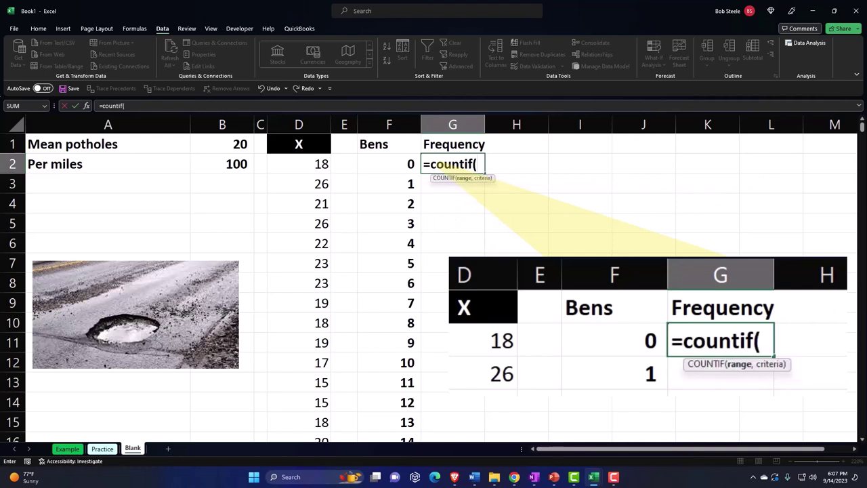
key(Left)
key(Left)
key(Left)
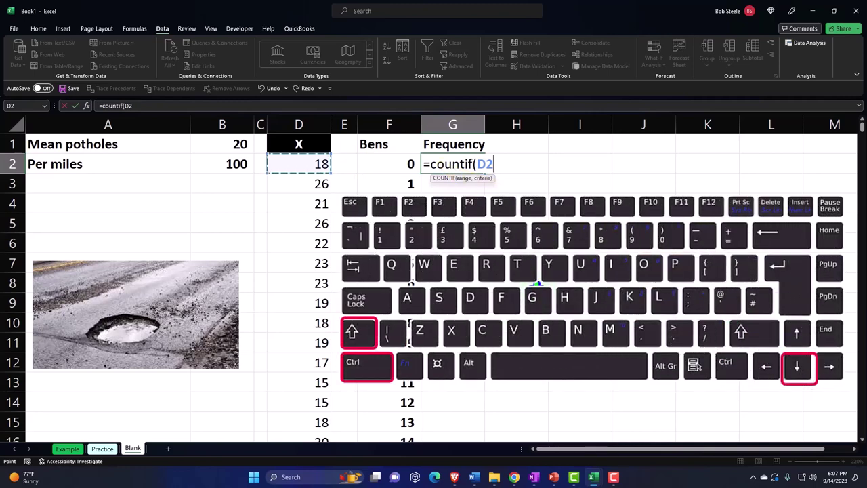
key(ctrl+shift+Down)
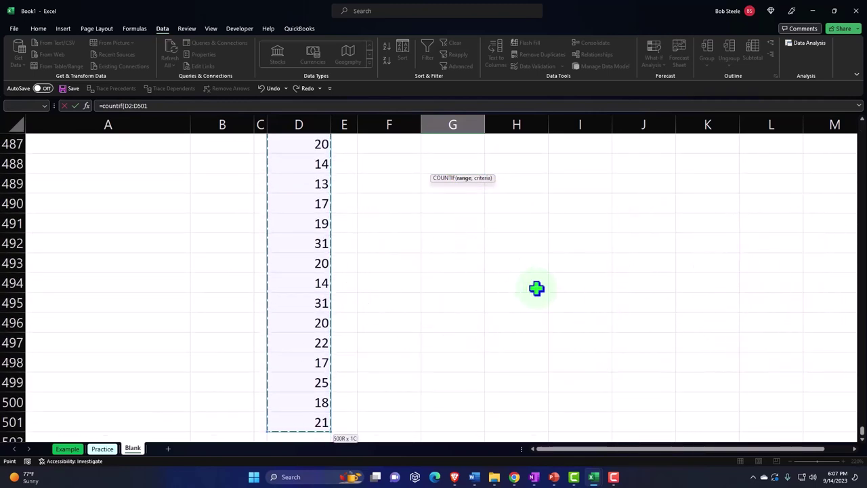
key(ctrl+BackSpace)
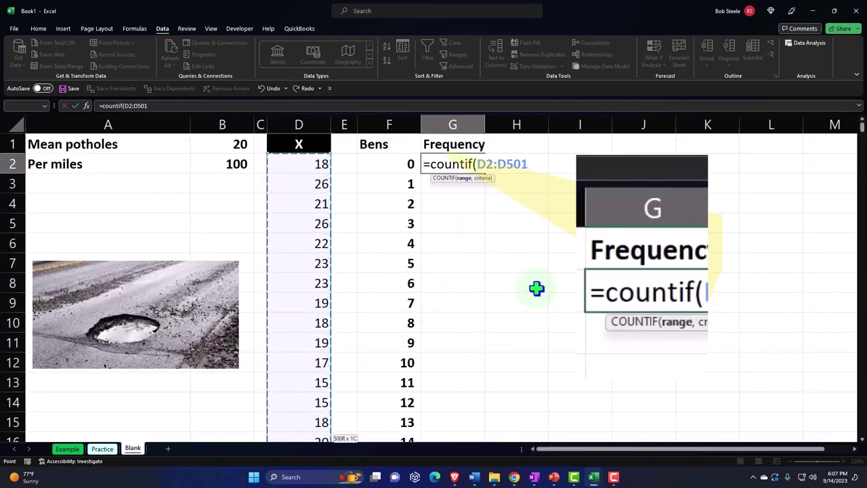
text(,)
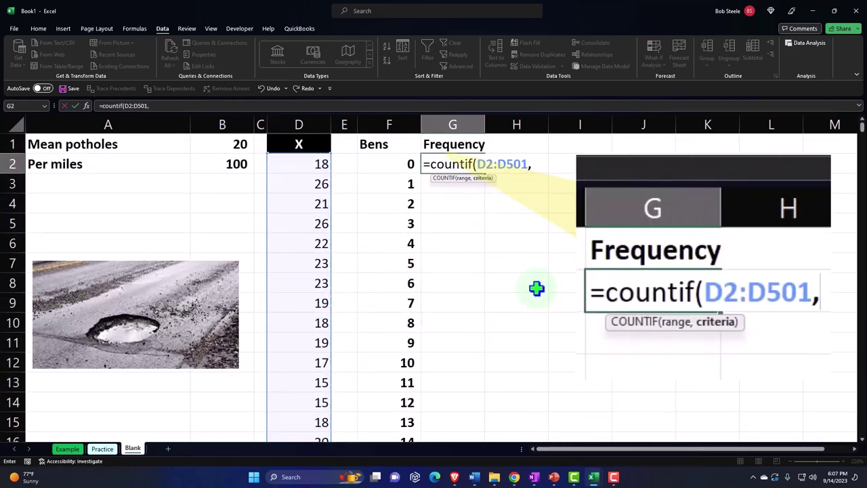
click(407, 164)
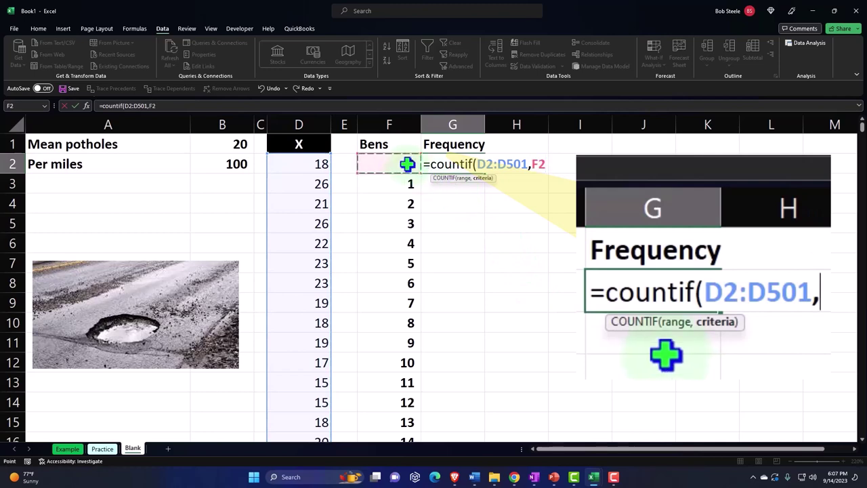
key(Return)
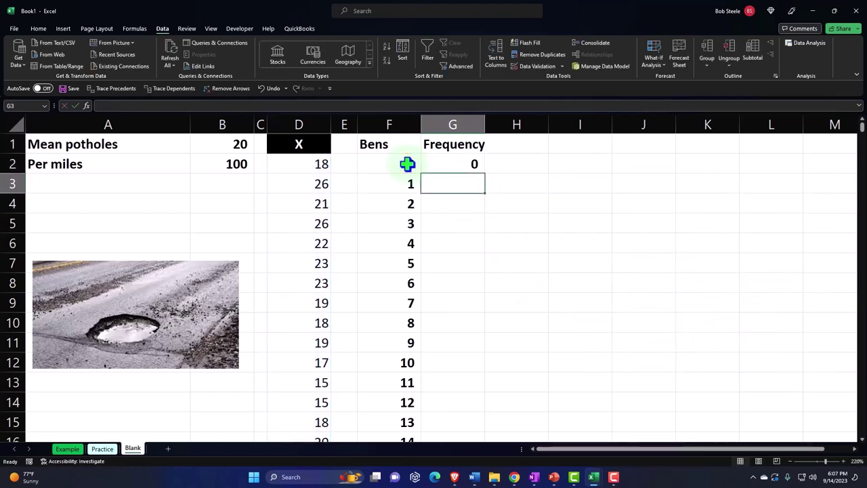
Step: Copy the COUNTIF formula down to G102 and select G103 for a total
click(471, 166)
double_click(486, 174)
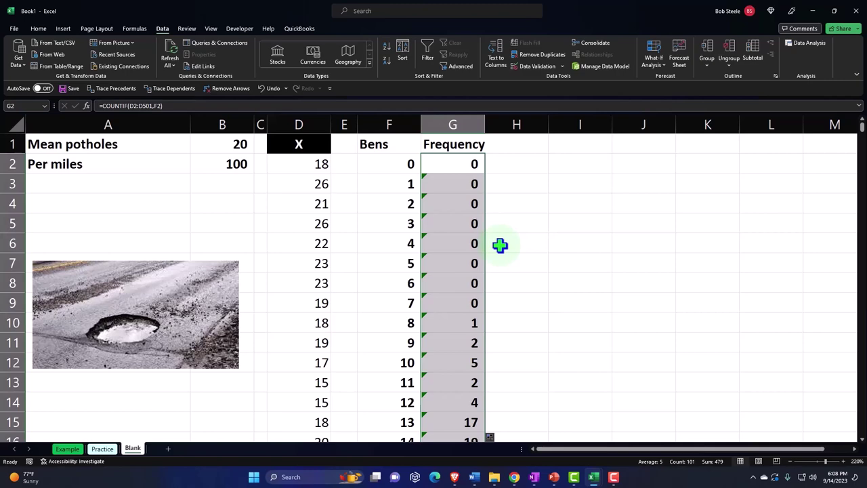
scroll(500, 245, down, 16)
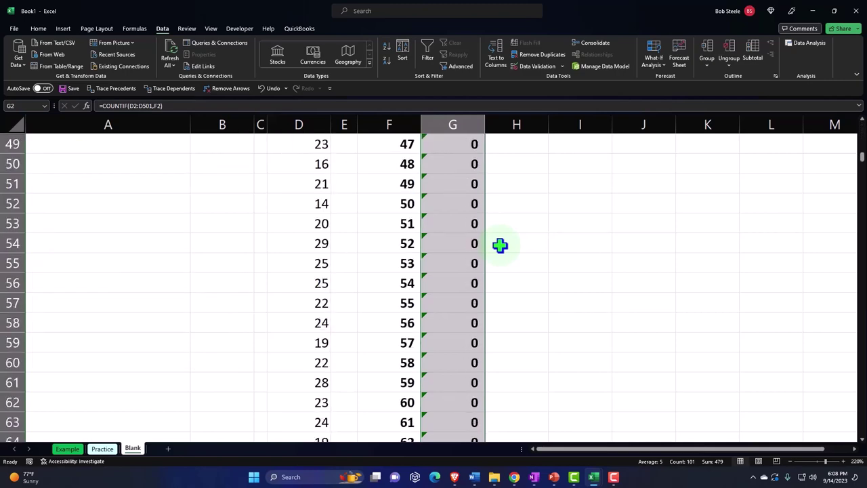
scroll(500, 246, down, 15)
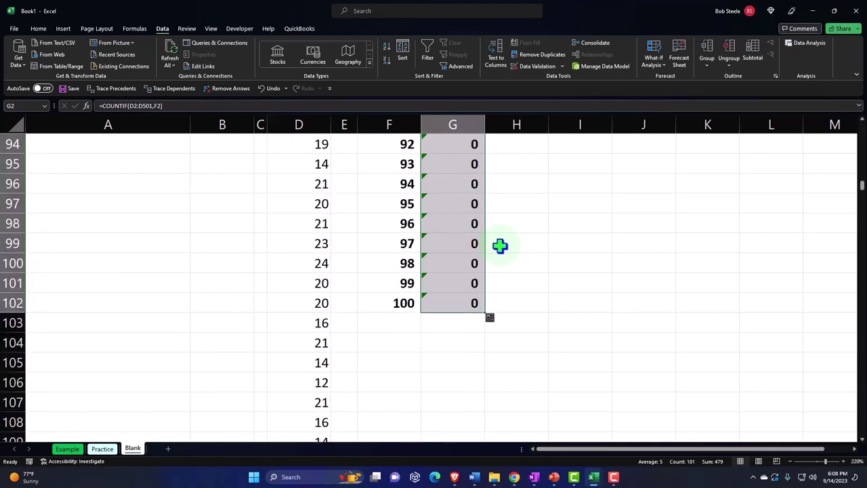
click(441, 321)
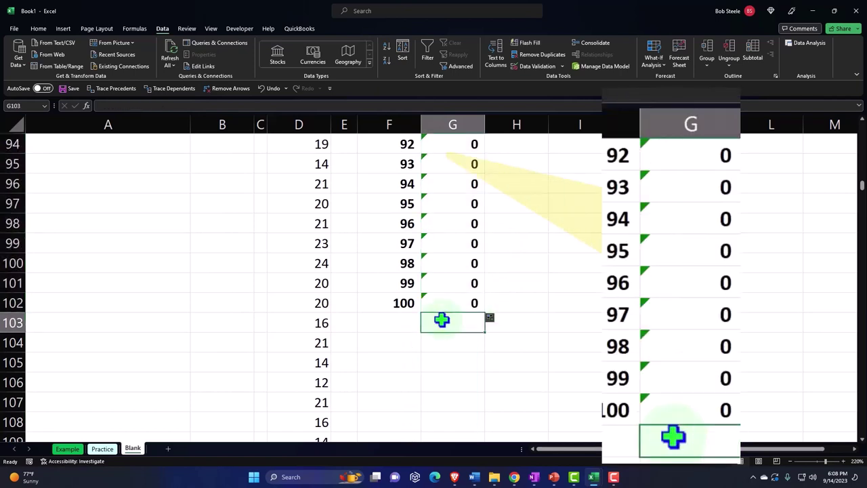
Step: AutoSum the Frequency counts into G103, giving 479, and check the total's formula
key(alt+equal)
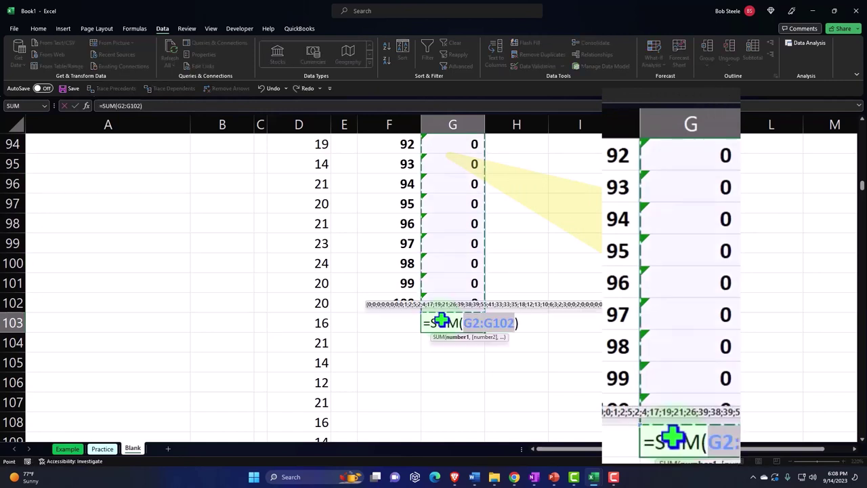
key(Return)
click(441, 321)
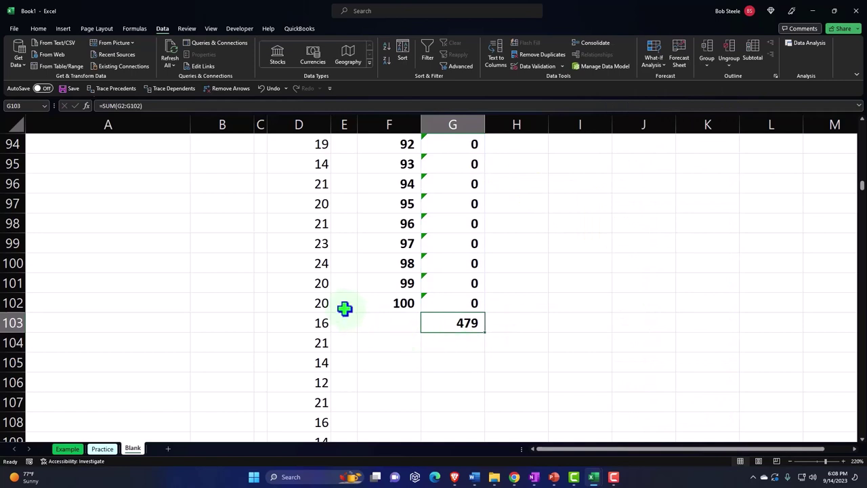
click(302, 282)
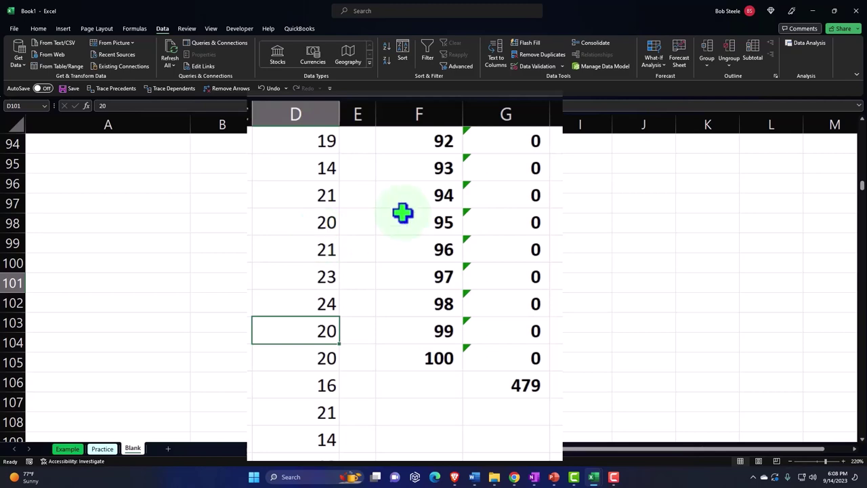
Step: Clear the faulty frequency counts from G2:G103
click(525, 108)
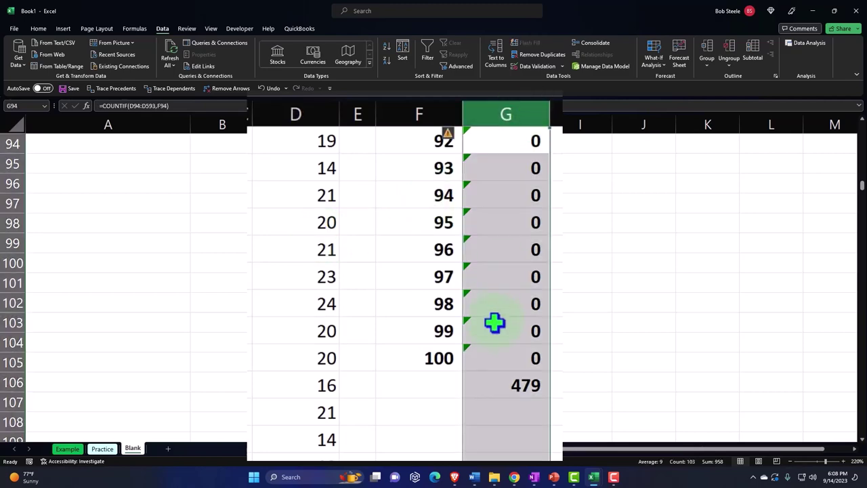
drag(449, 323, 442, 168)
key(Delete)
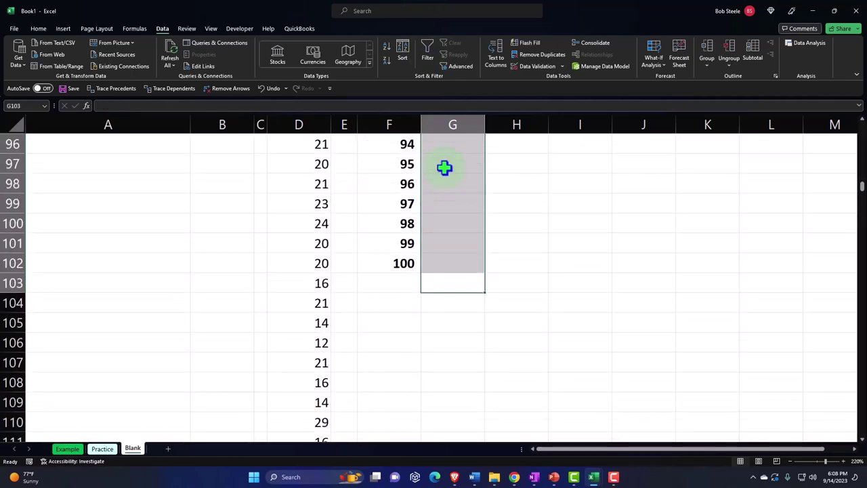
scroll(443, 167, up, 20)
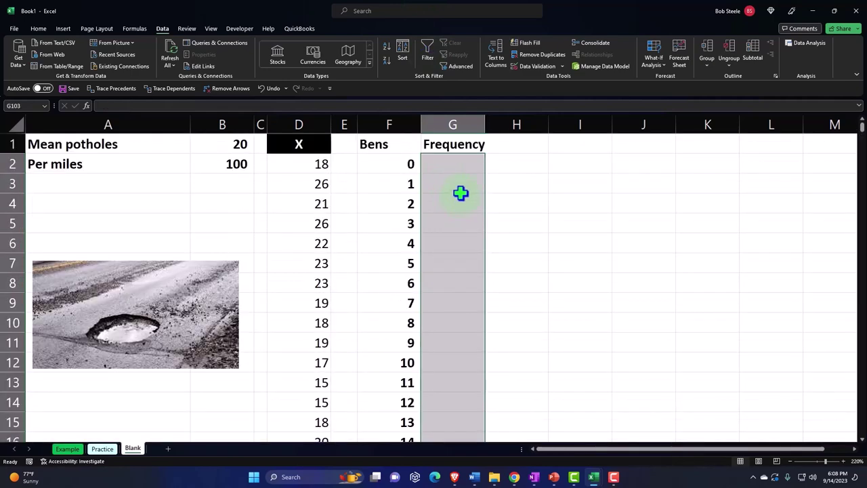
click(456, 160)
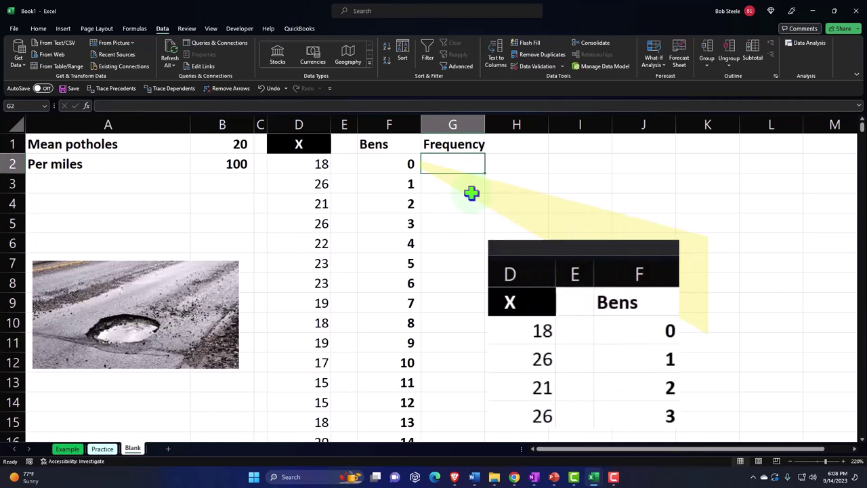
Step: Enter =FREQUENCY(D2:D501,F2:F102) in G2 to spill the per-bin counts
text(=fre)
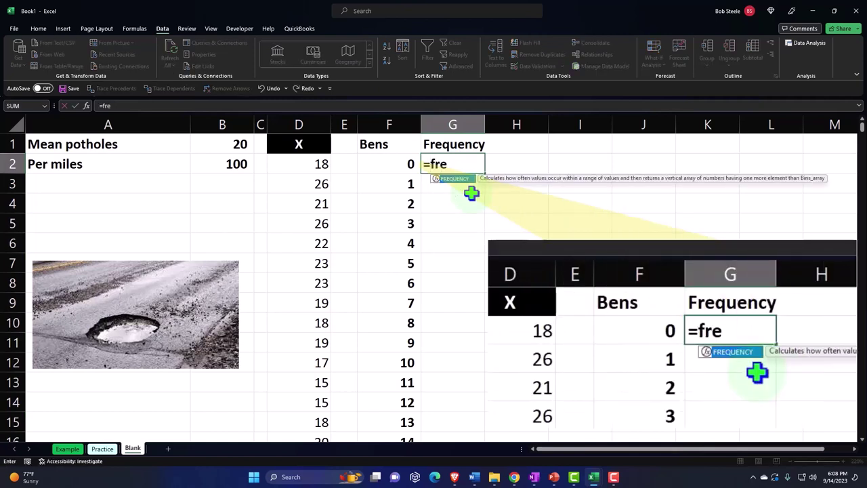
key(Tab)
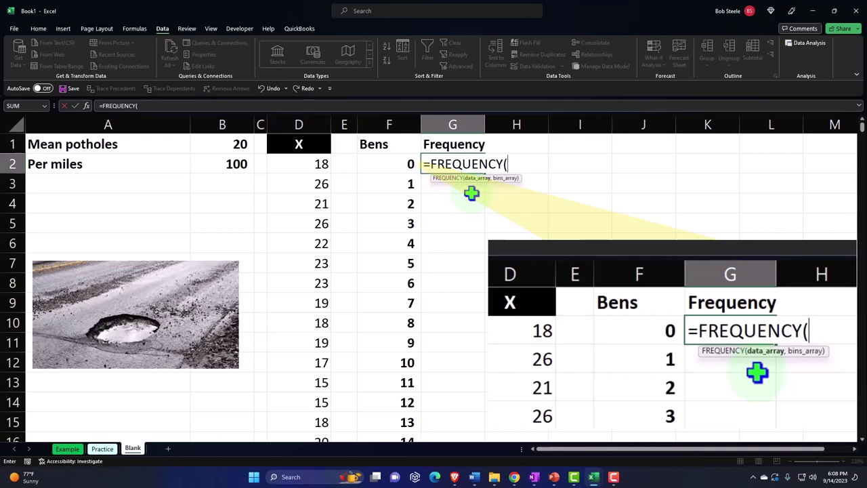
click(301, 166)
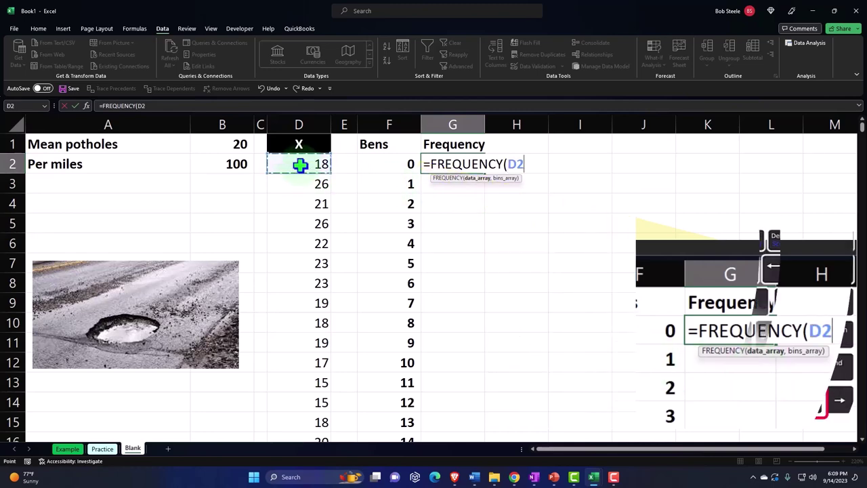
key(ctrl+shift+Down)
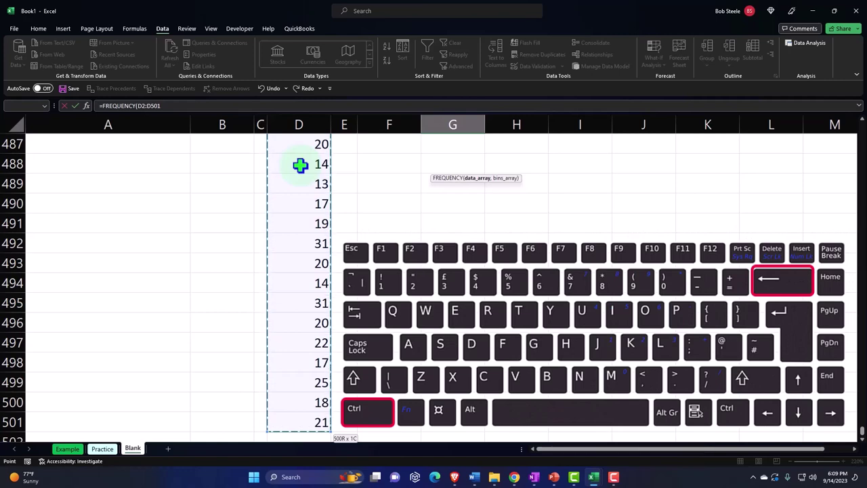
key(ctrl+BackSpace)
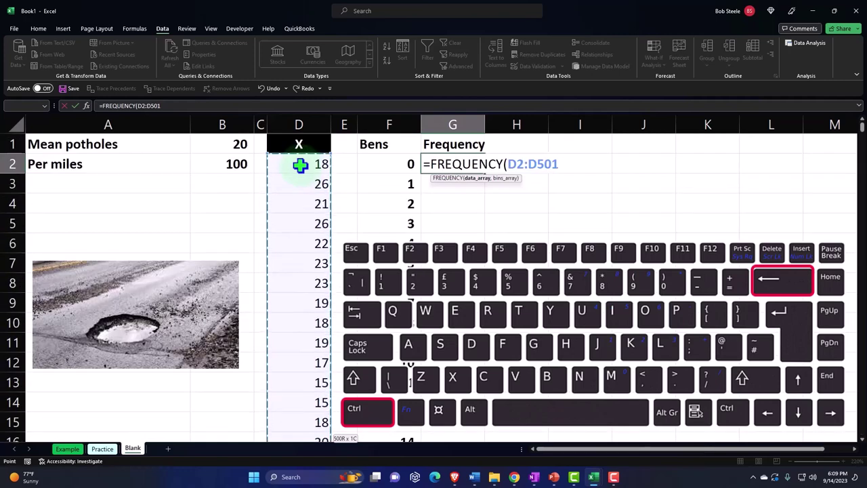
text(,)
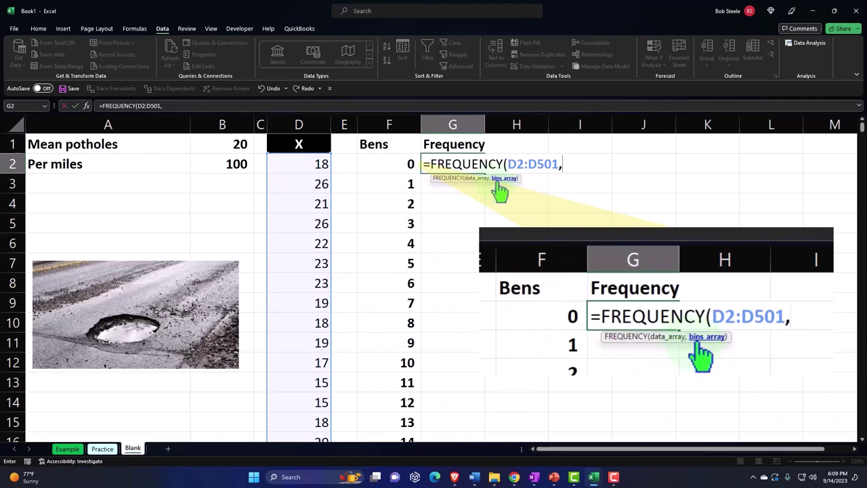
click(405, 164)
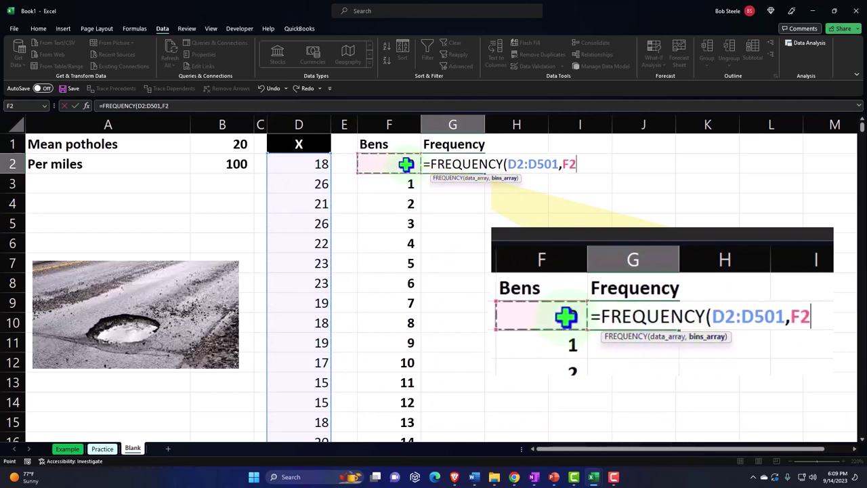
key(ctrl+shift+Down)
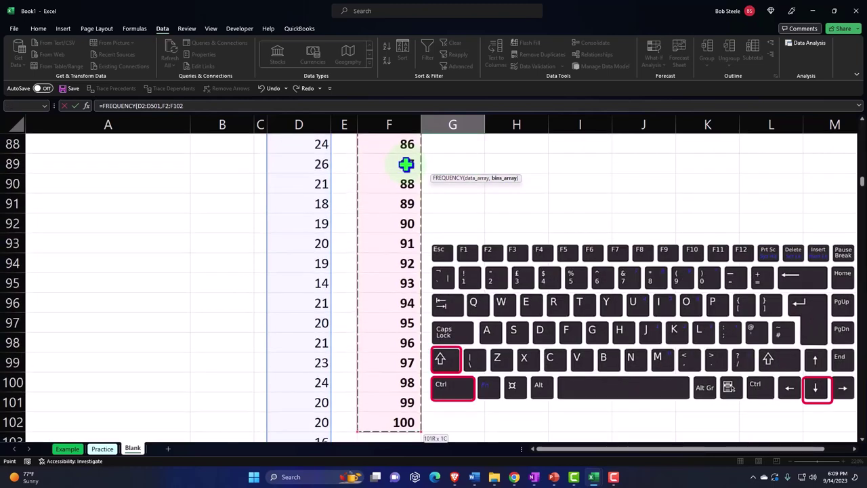
scroll(406, 164, up, 20)
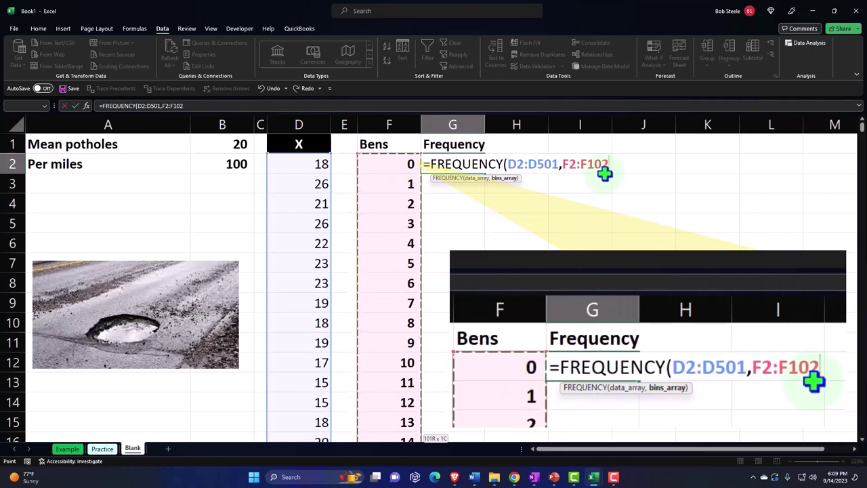
text())
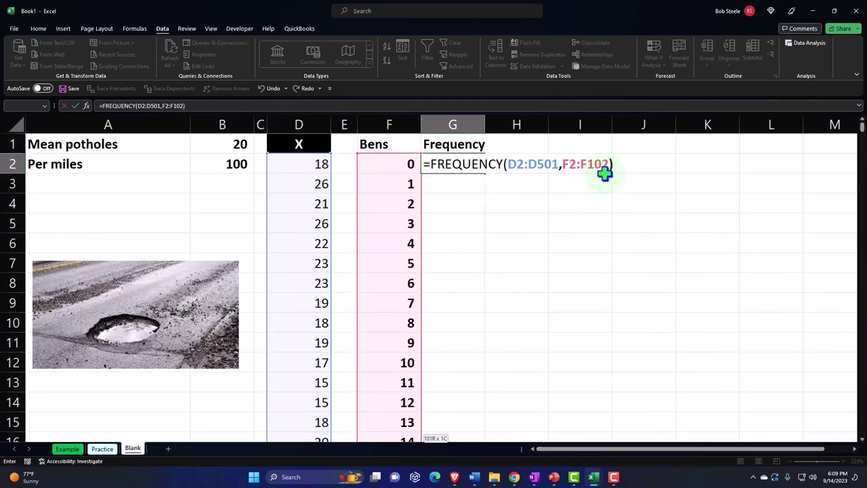
key(Return)
Step: Change the FREQUENCY bins range in G2 to end at F101
scroll(596, 277, down, 20)
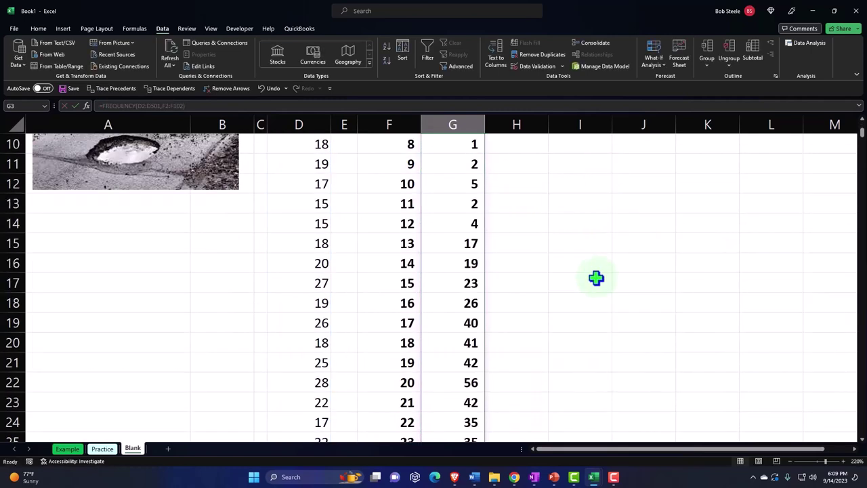
scroll(596, 277, down, 12)
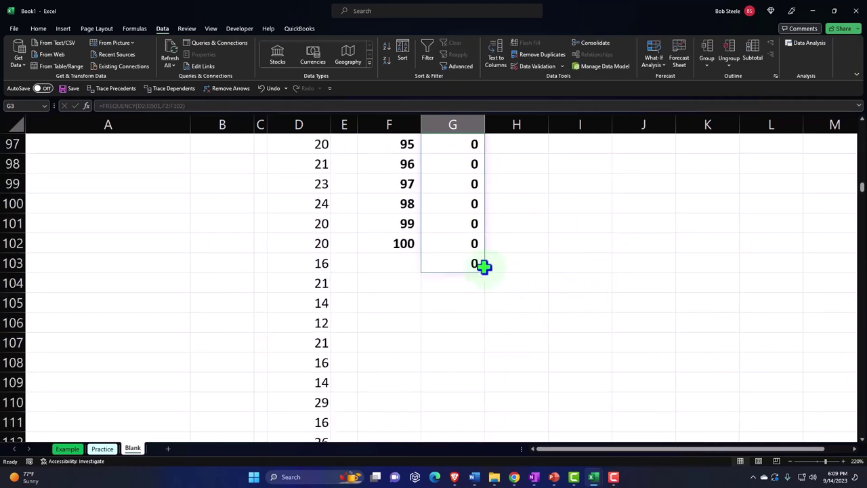
scroll(483, 266, up, 20)
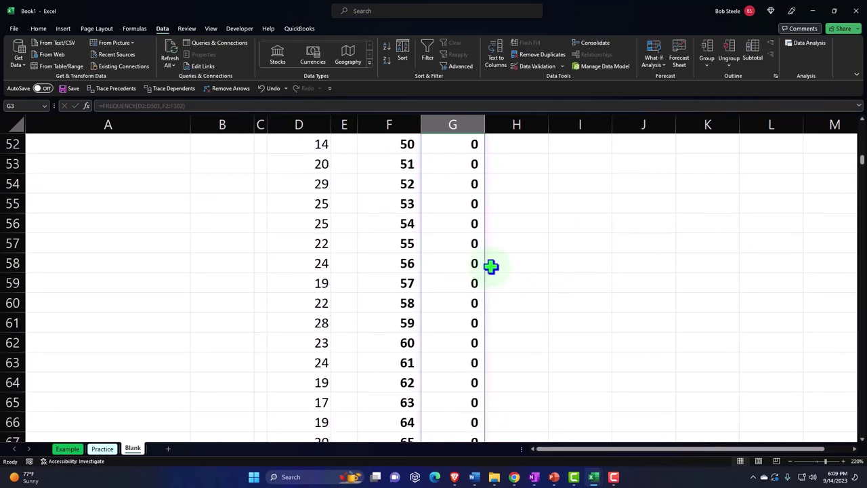
double_click(470, 169)
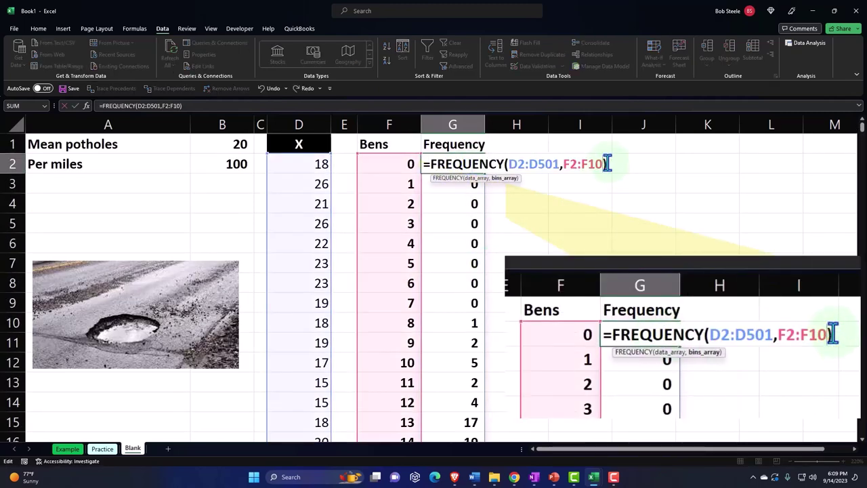
key(BackSpace)
text(1)
key(Return)
Step: Add a Total label in F103 and sum the frequencies in G103 to 500
scroll(568, 306, down, 6)
scroll(567, 306, down, 20)
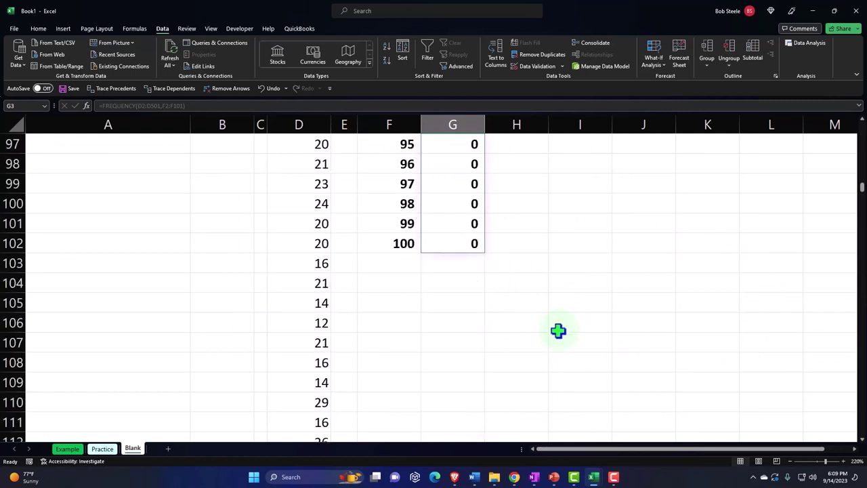
click(402, 265)
text(Total)
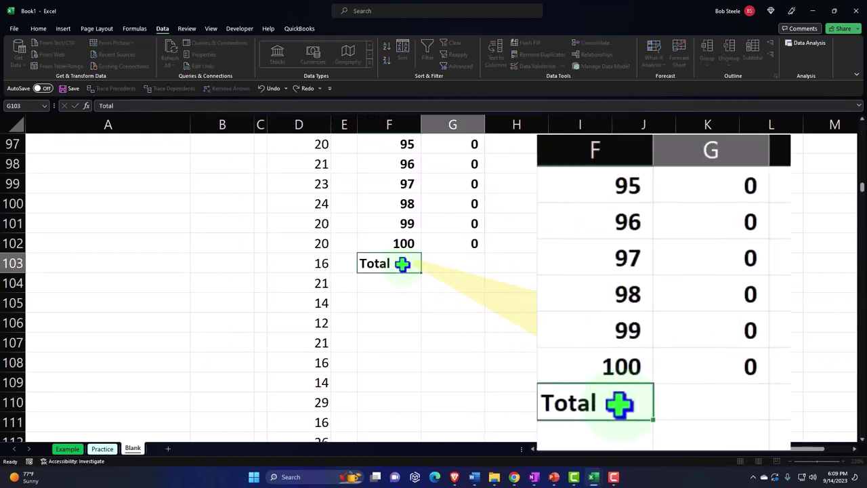
key(Tab)
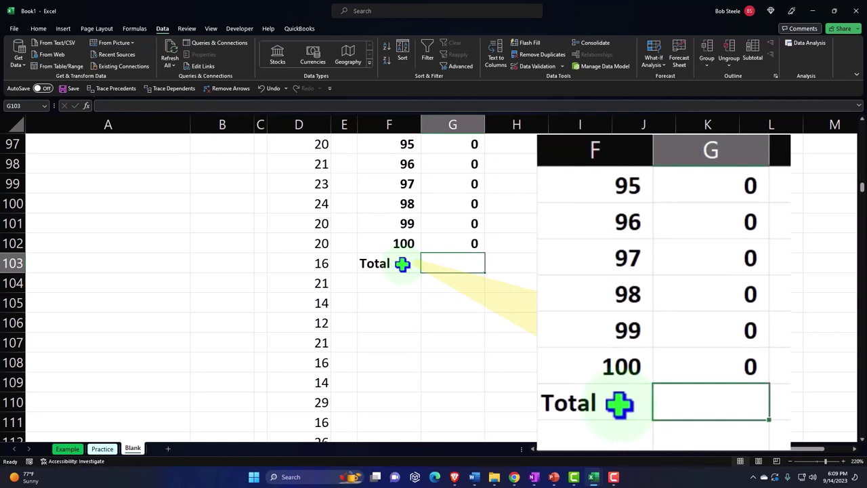
key(alt+equal)
key(Return)
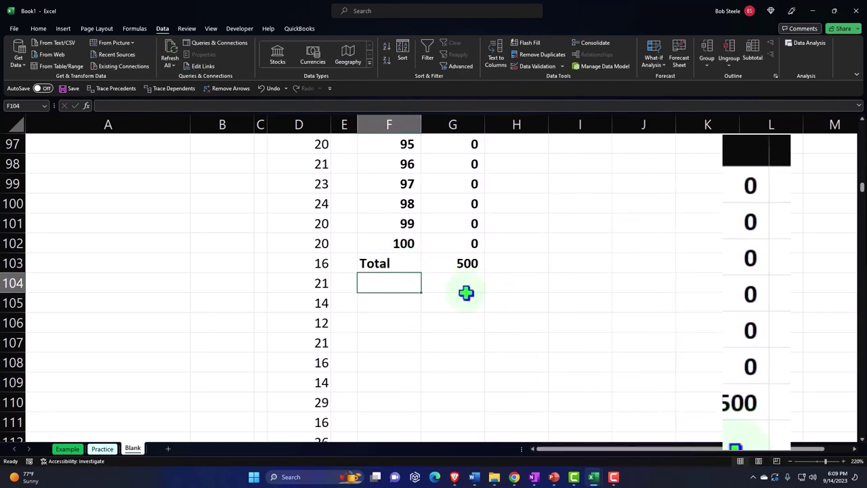
scroll(465, 292, up, 9)
scroll(466, 292, up, 20)
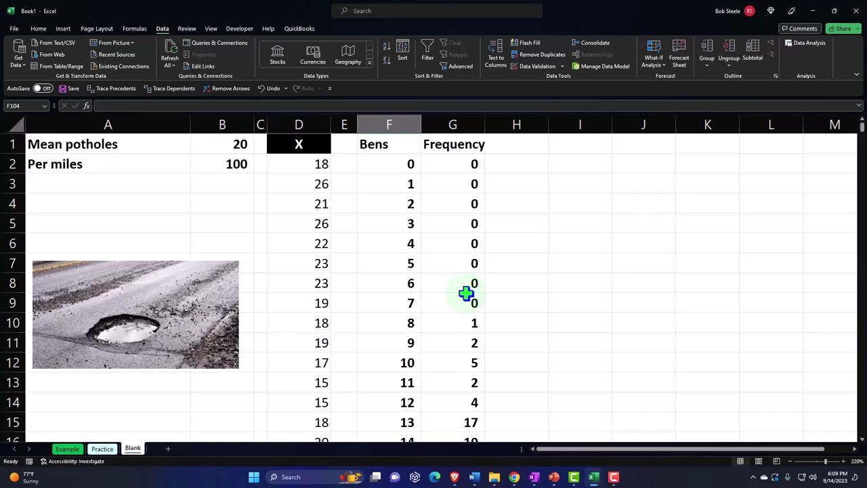
Step: Give the Bens and Frequency headers a black fill with centred text
drag(392, 146, 425, 146)
click(45, 31)
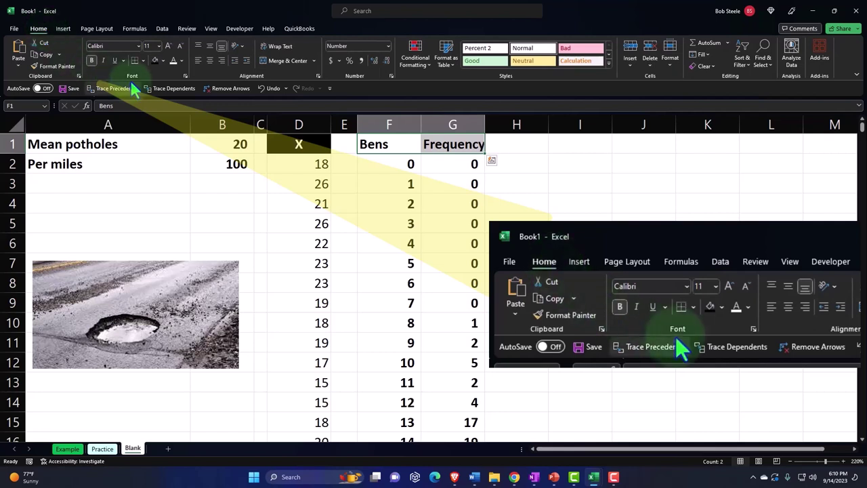
click(156, 62)
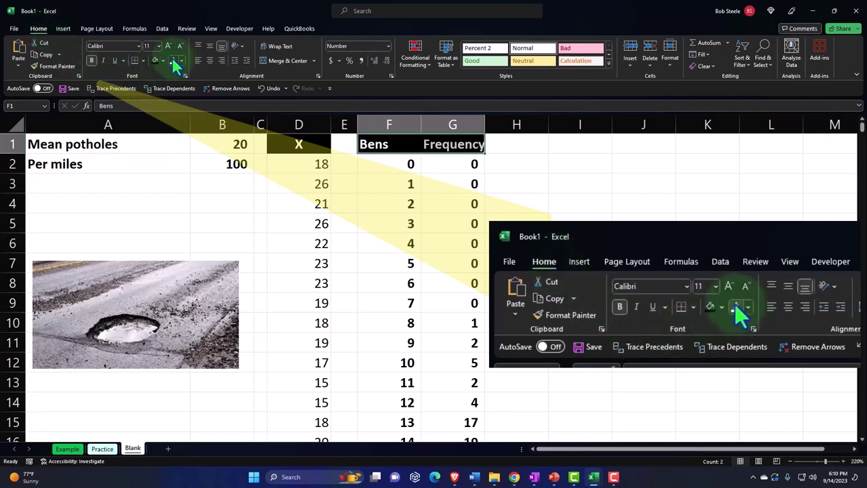
click(210, 60)
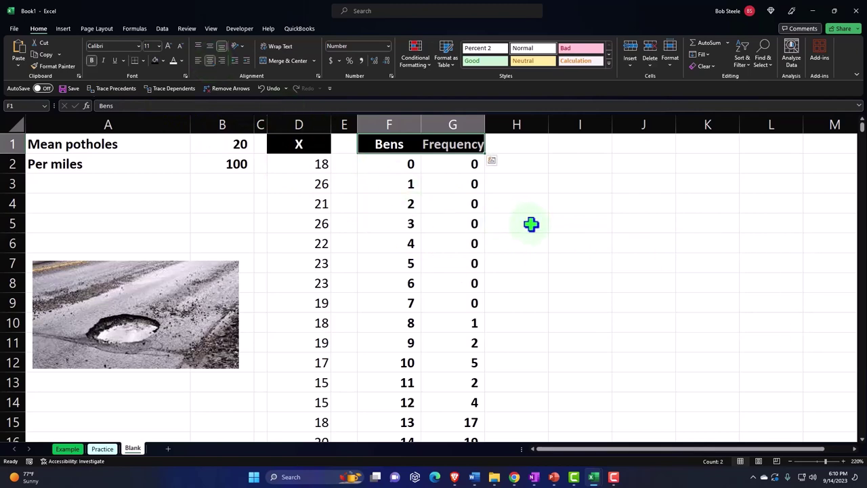
Step: Restore an accidentally cleared Frequency column and select G1:G102, excluding the total
scroll(531, 224, down, 3)
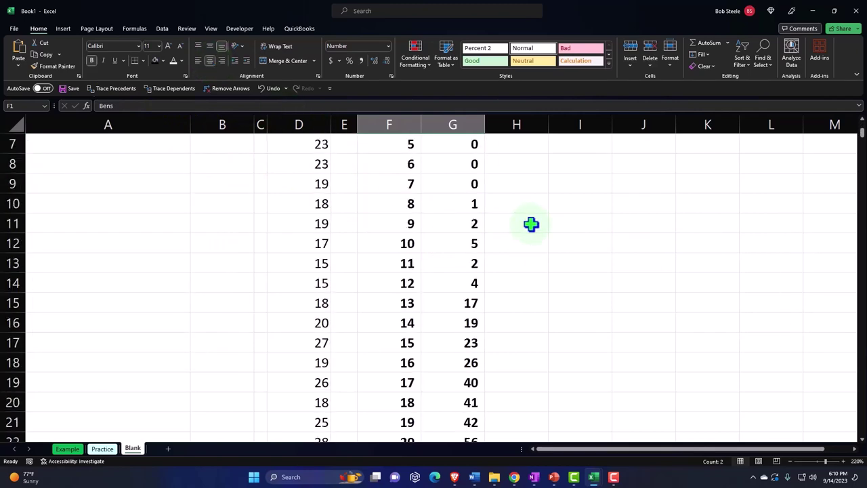
scroll(531, 223, up, 3)
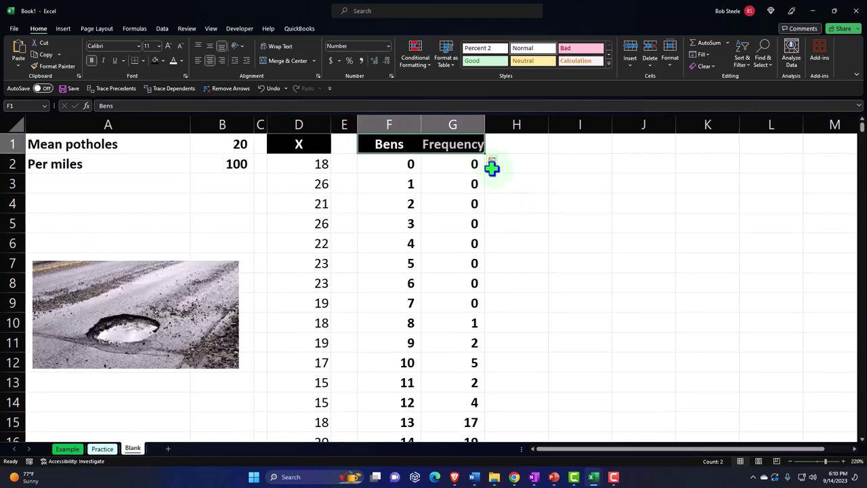
click(456, 145)
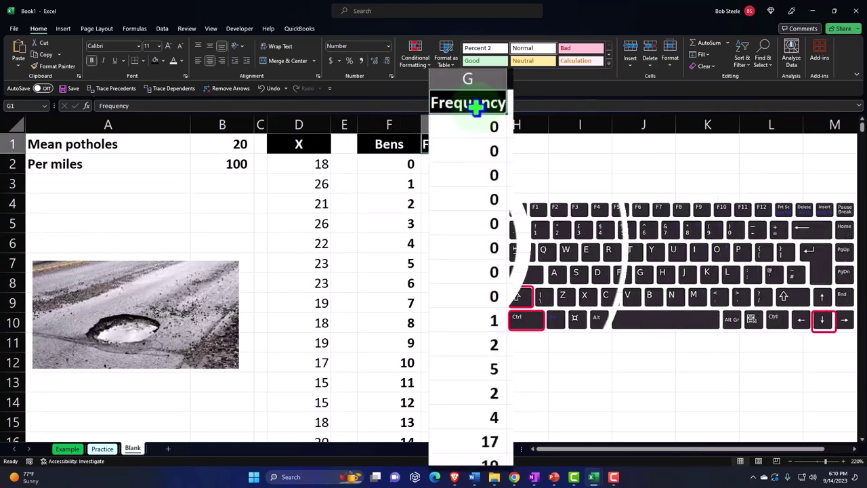
key(ctrl+shift+Down)
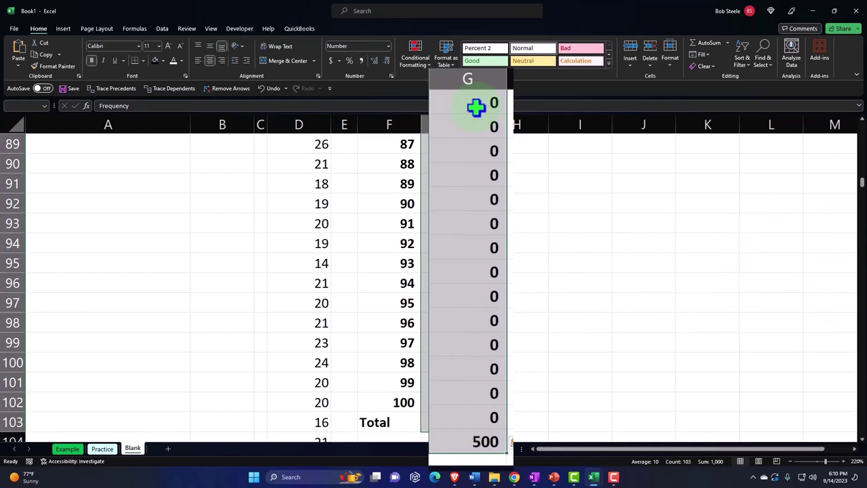
key(Delete)
scroll(459, 147, up, 20)
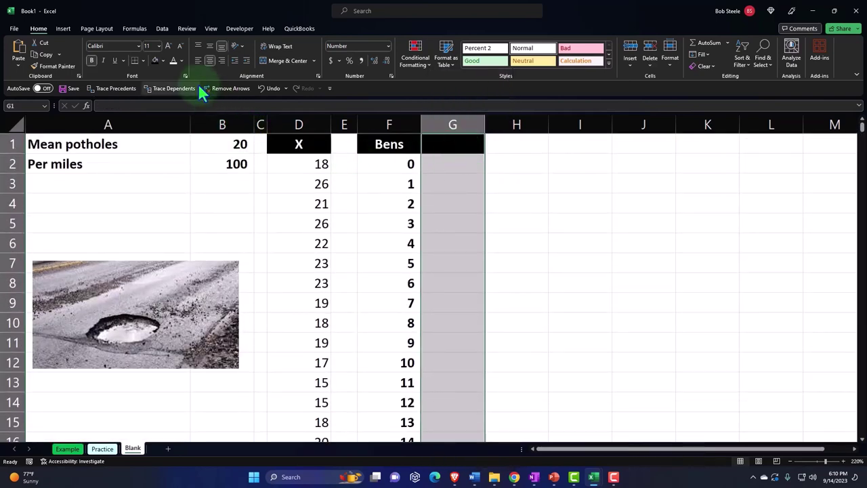
click(268, 89)
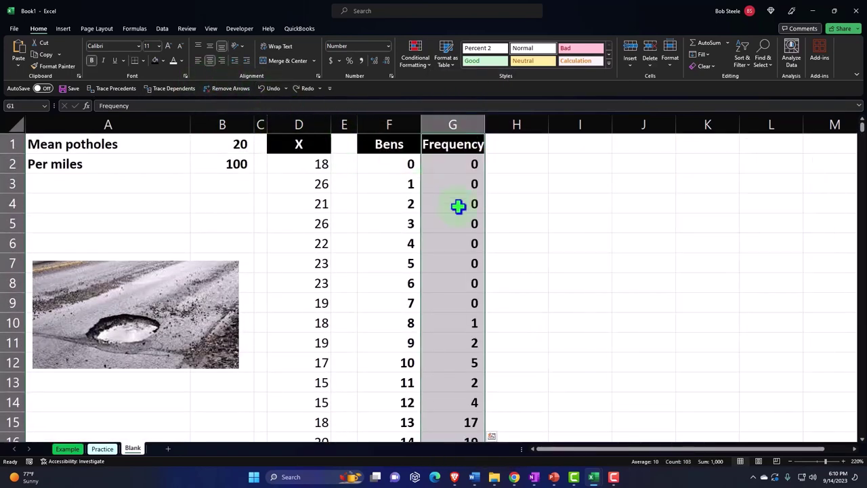
key(ctrl+shift+Down)
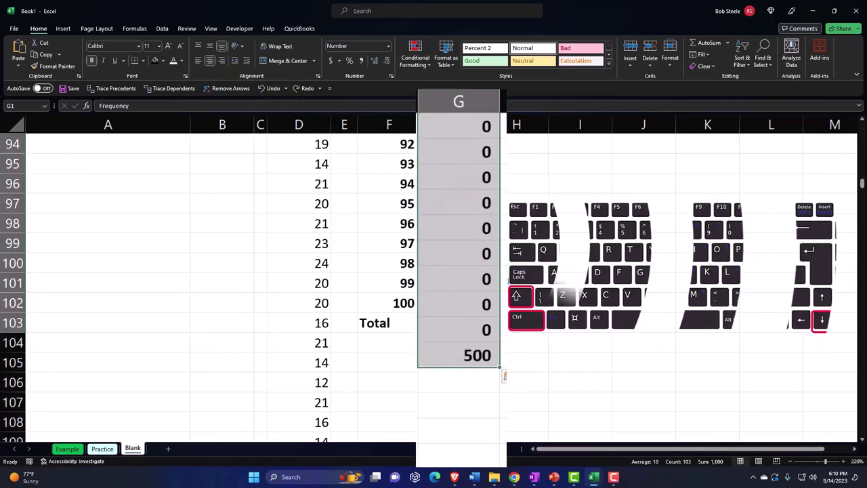
scroll(515, 281, down, 1)
drag(479, 256, 463, 73)
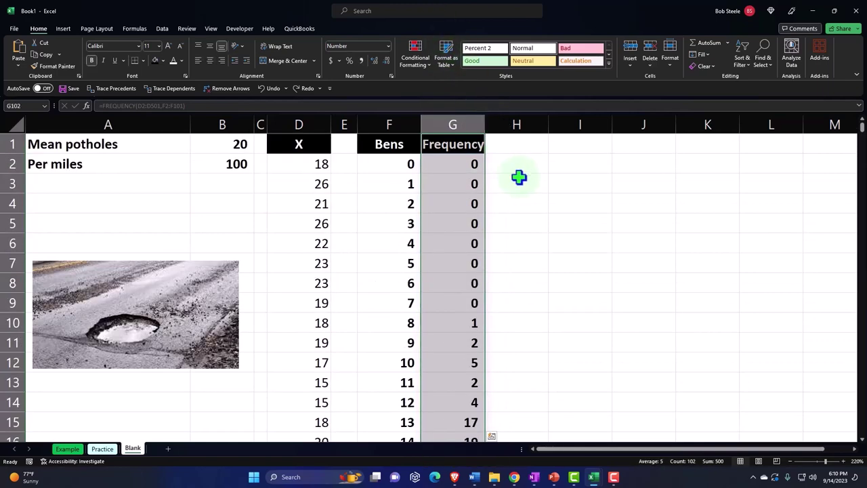
Step: Insert a 2-D Clustered Column chart of the frequencies and place it beside the table
click(63, 28)
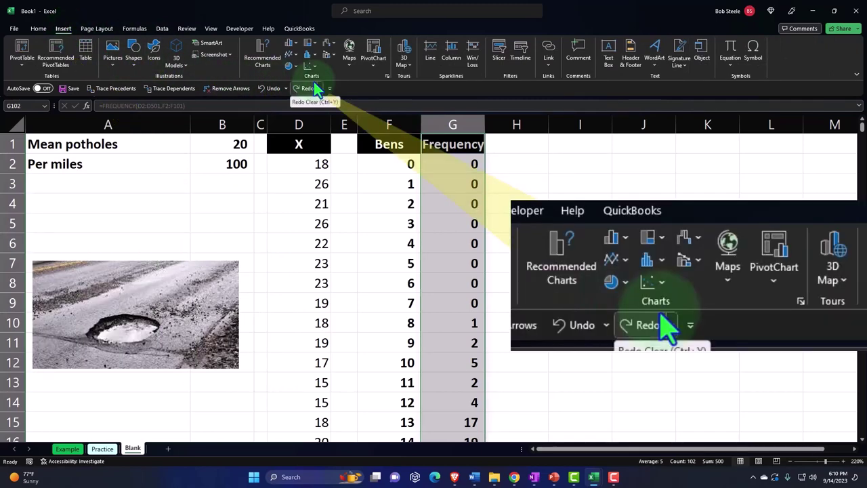
click(291, 44)
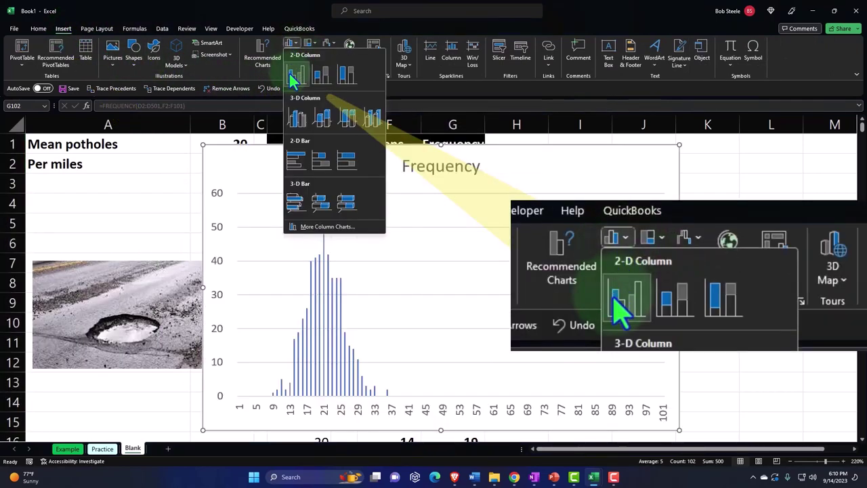
click(289, 72)
drag(245, 157, 542, 154)
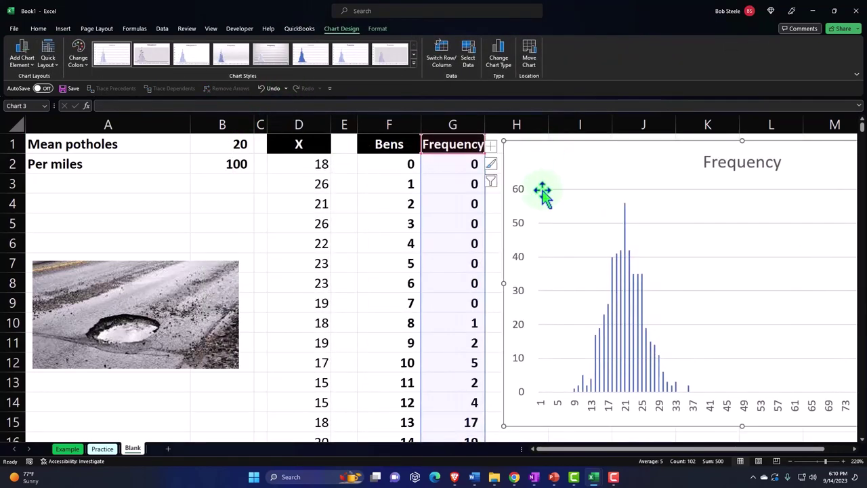
Step: Set the Frequency chart's horizontal axis labels to the Bens range F2:F102
drag(587, 459, 623, 458)
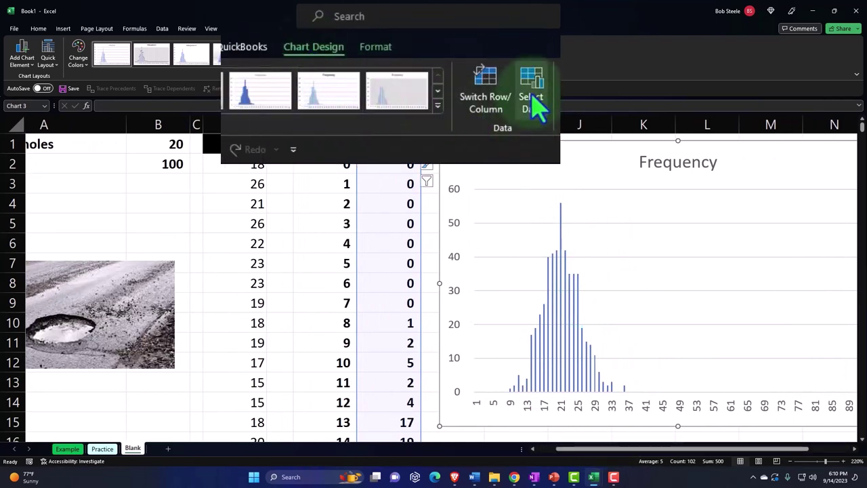
click(467, 57)
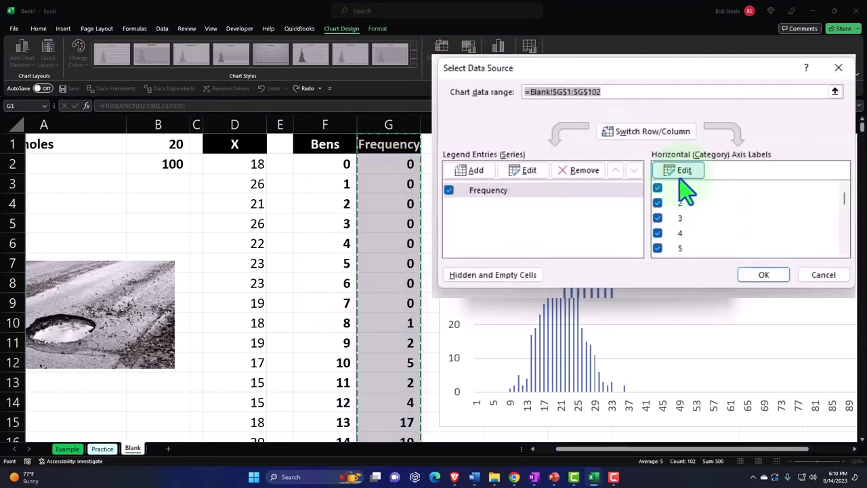
click(620, 228)
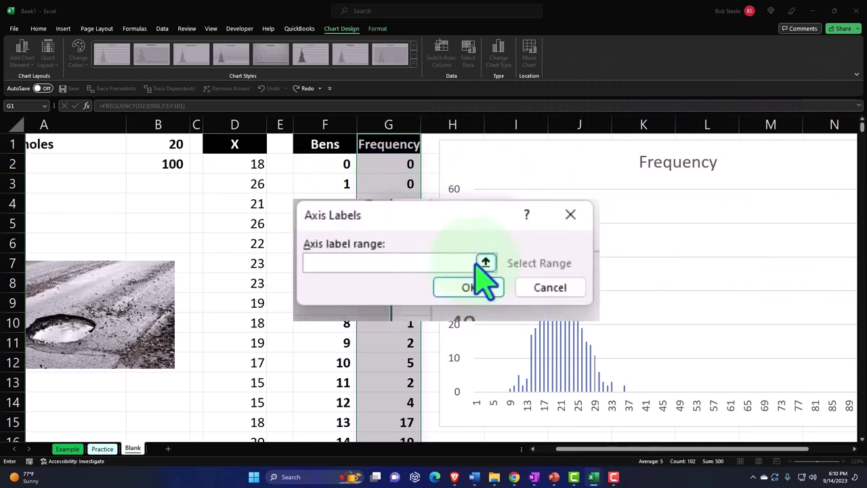
click(464, 228)
click(315, 167)
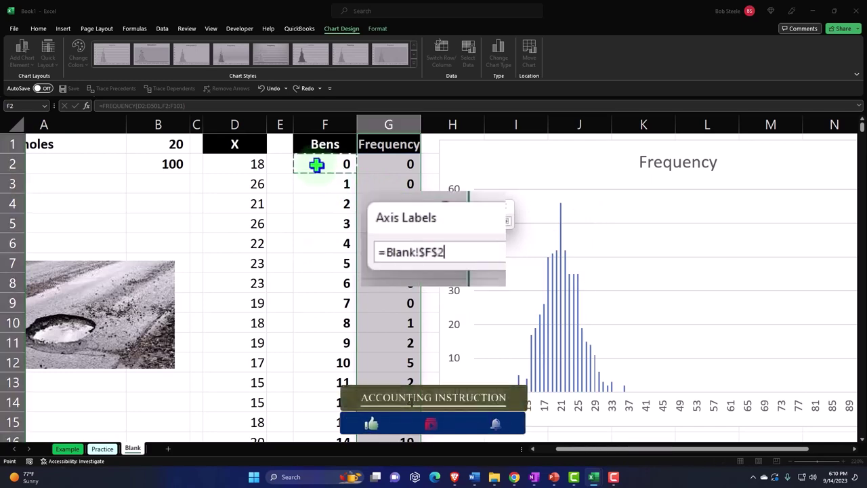
key(ctrl+shift+Down)
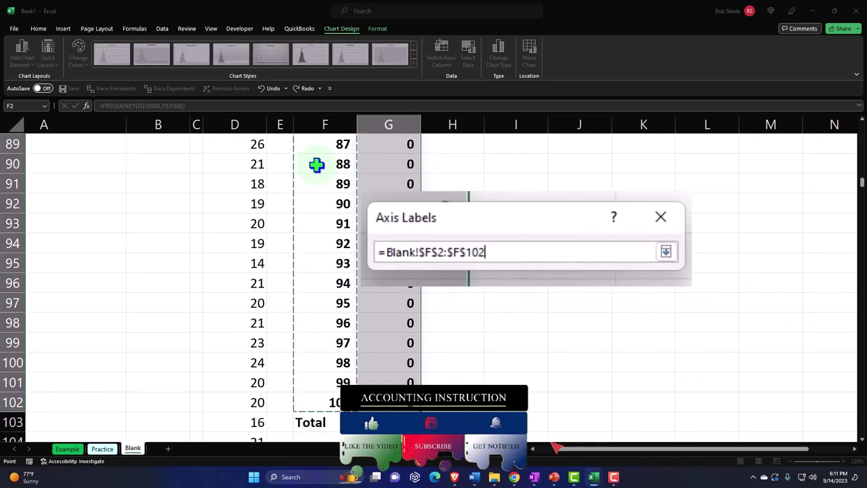
scroll(316, 164, up, 20)
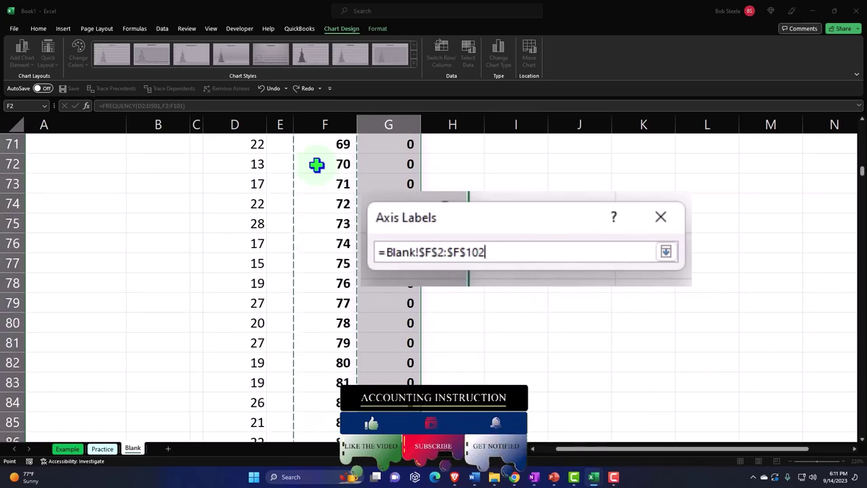
key(Return)
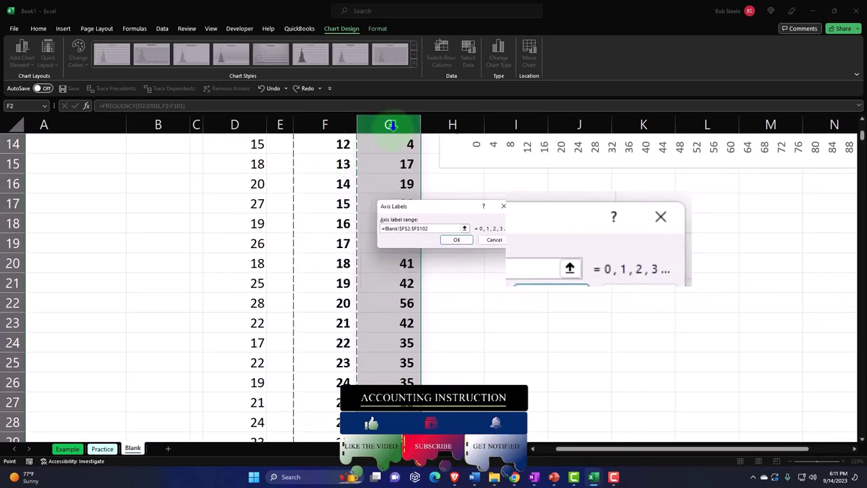
click(461, 239)
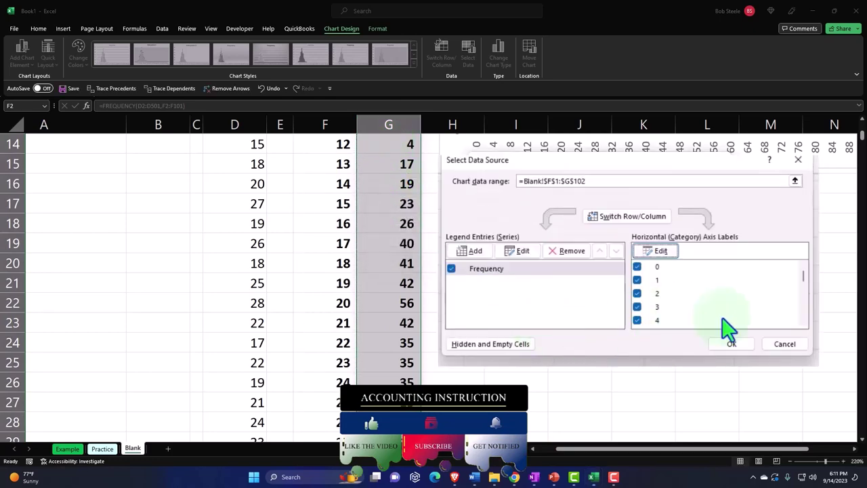
click(741, 345)
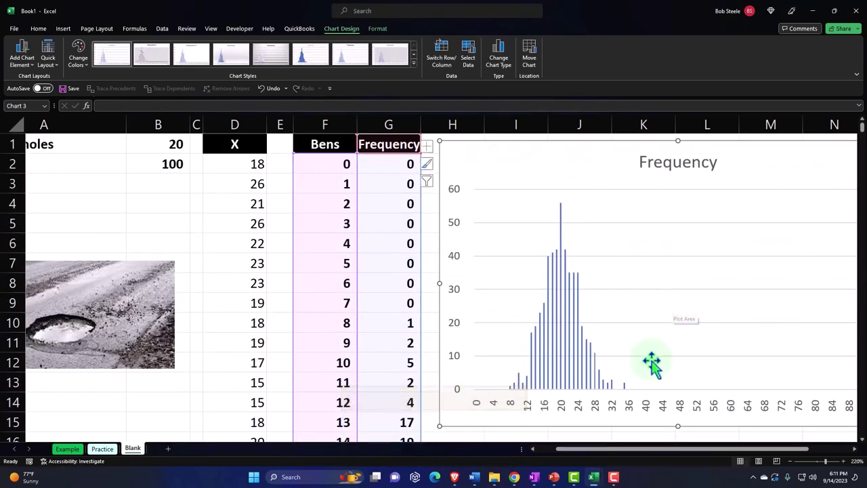
Step: Drag the Frequency chart past column M, then deselect it
scroll(661, 458, right, 3)
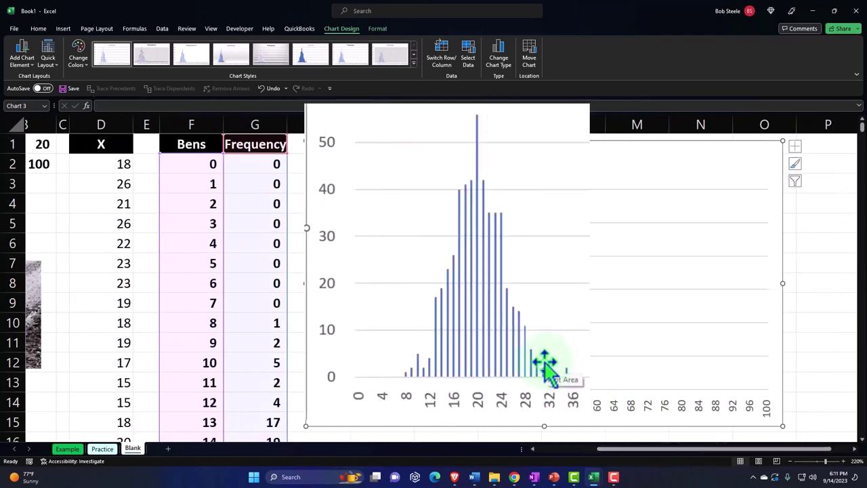
scroll(468, 415, down, 2)
click(451, 374)
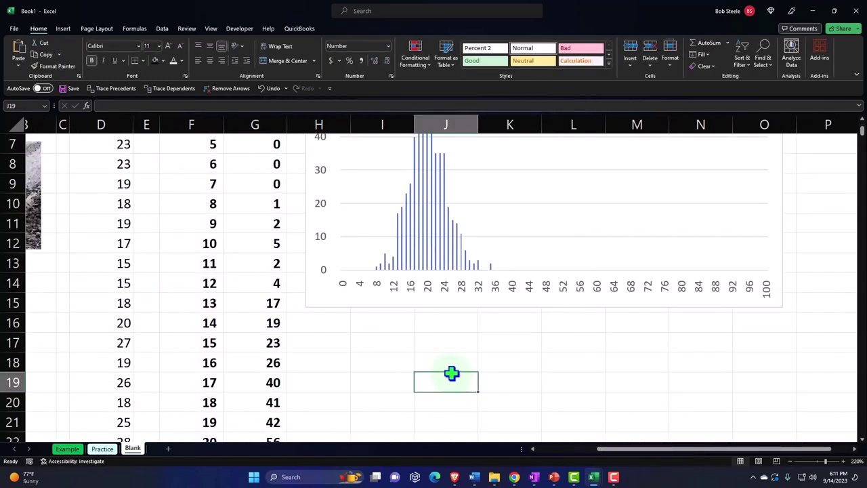
scroll(451, 368, up, 2)
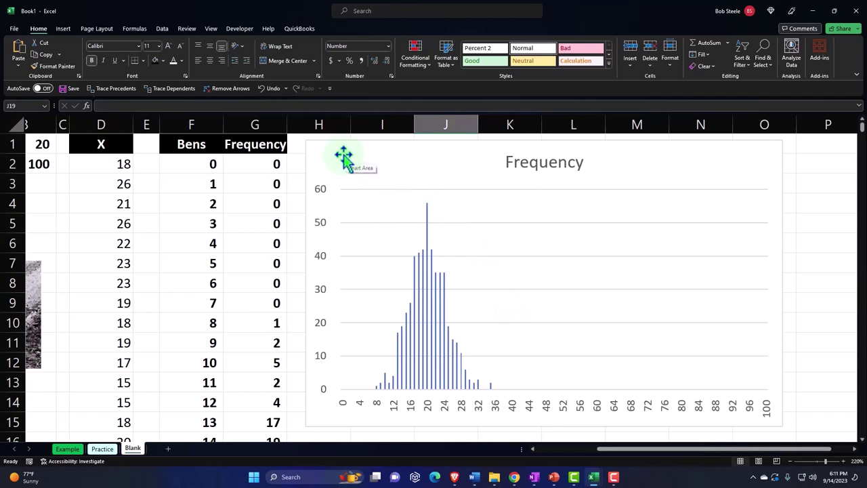
drag(343, 156, 692, 157)
click(416, 207)
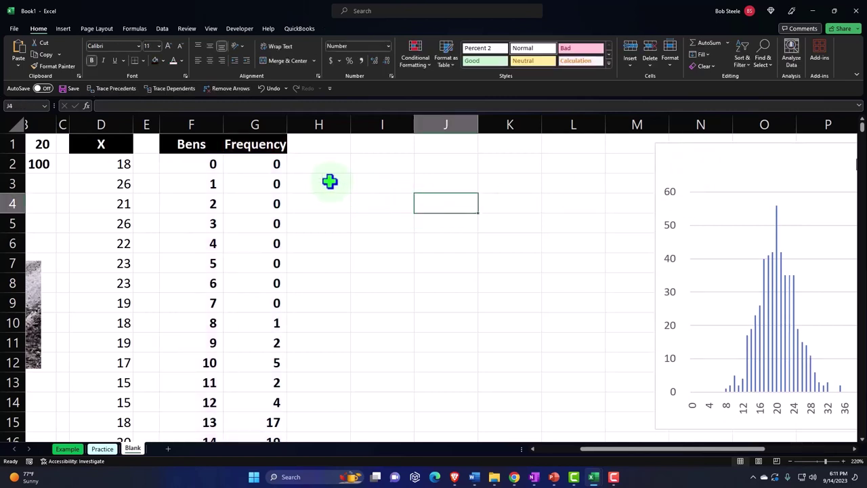
click(305, 168)
Step: Add a % of Total header in H1 styled like the Frequency header
click(311, 149)
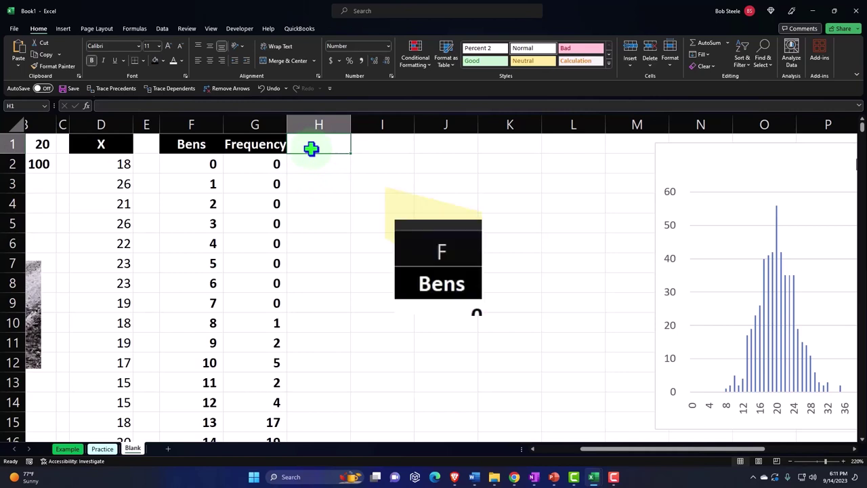
text(% of Total)
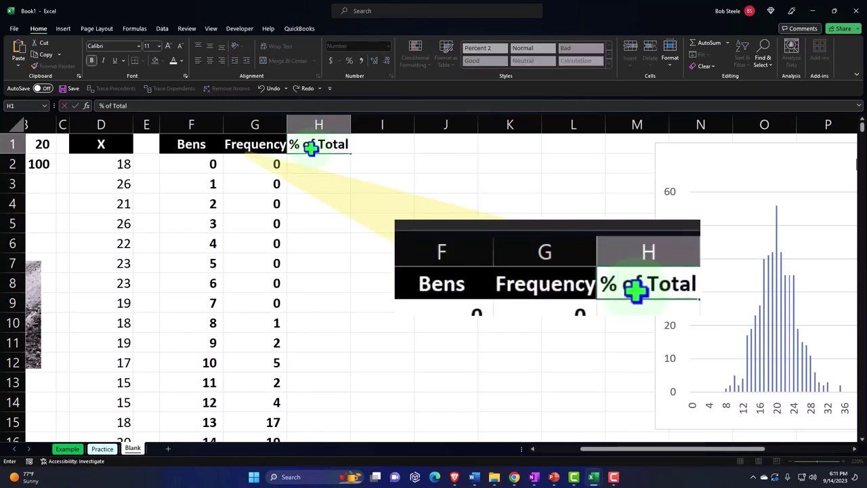
key(Return)
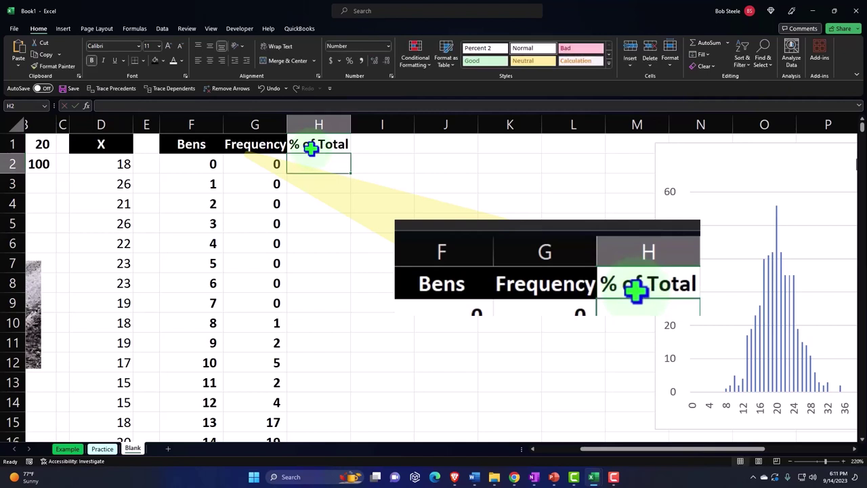
click(250, 145)
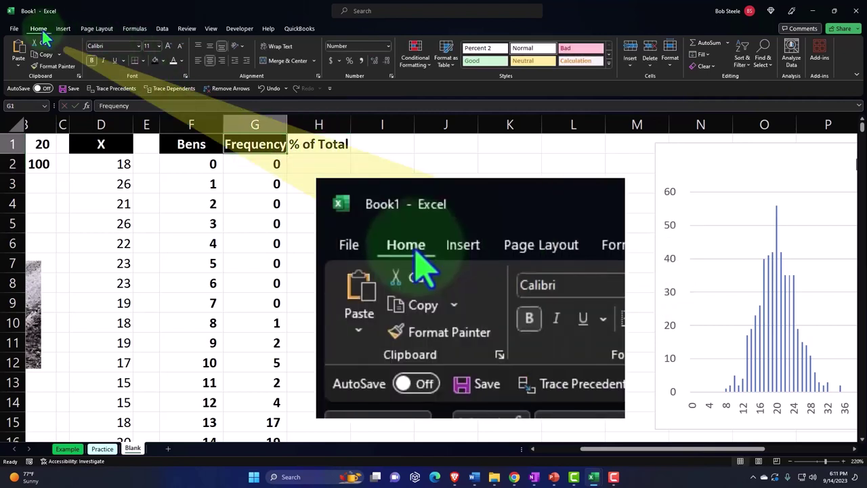
click(52, 65)
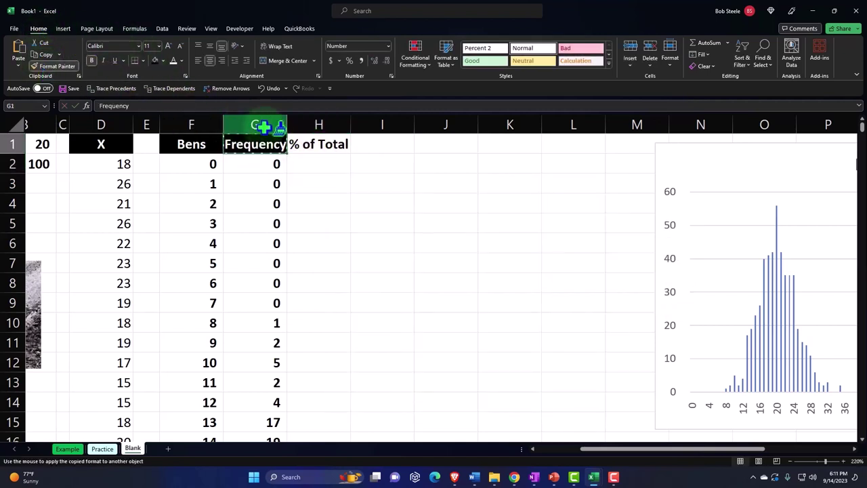
click(319, 144)
Step: Enter =G2/$G$103 in H2 for the first bin's share
click(320, 167)
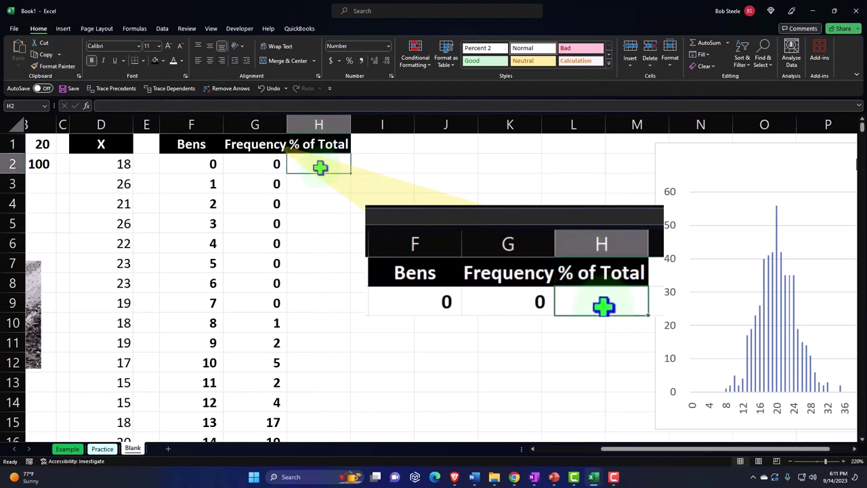
text(=)
key(Left)
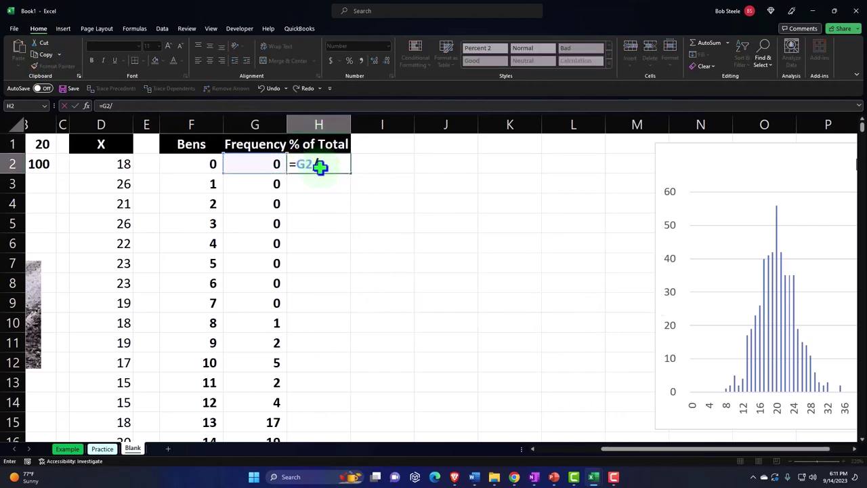
text(/)
scroll(325, 223, down, 12)
scroll(335, 248, down, 20)
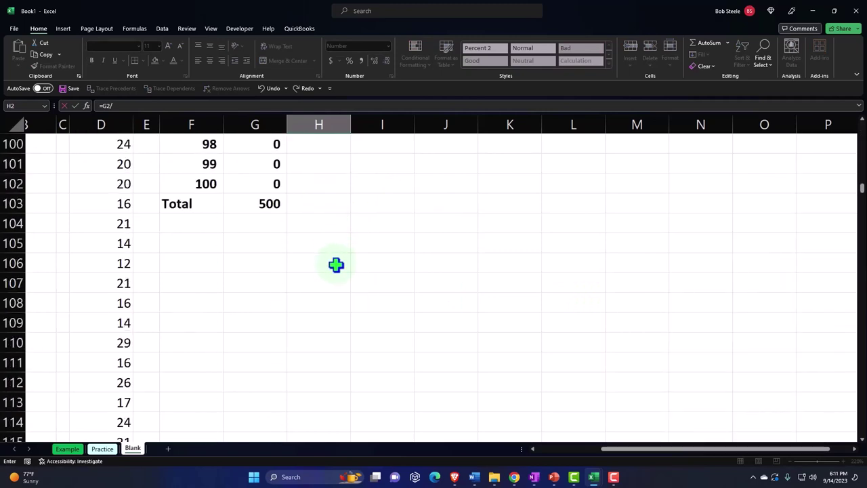
click(270, 204)
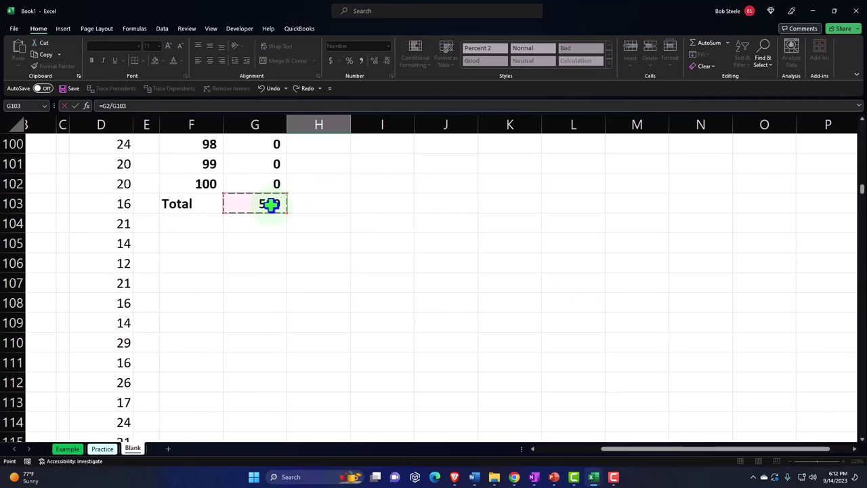
scroll(332, 236, up, 20)
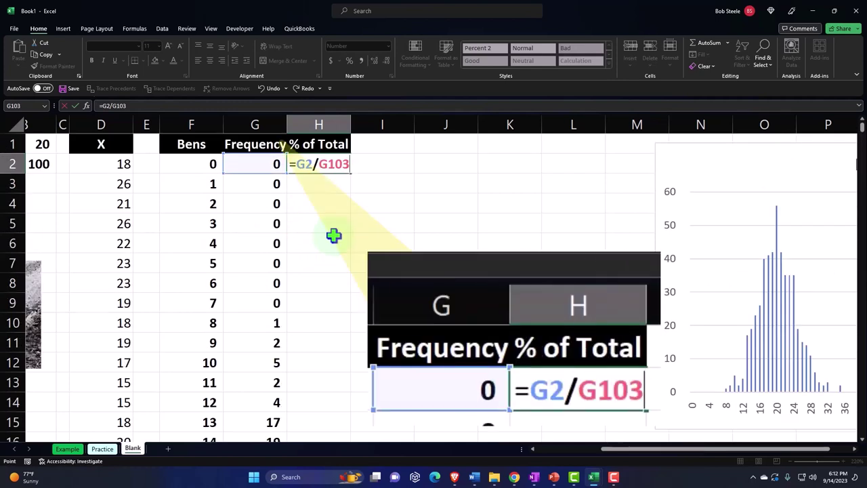
key(F4)
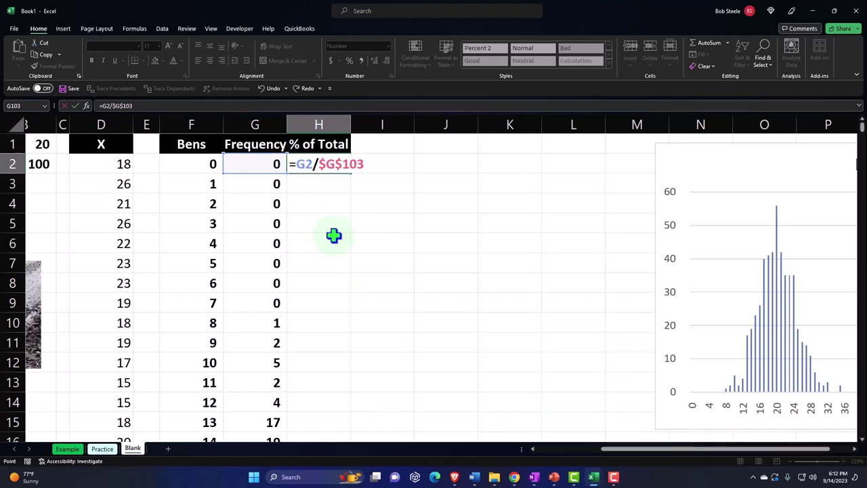
key(Return)
Step: Format H2 as a percentage with two decimal places
click(337, 162)
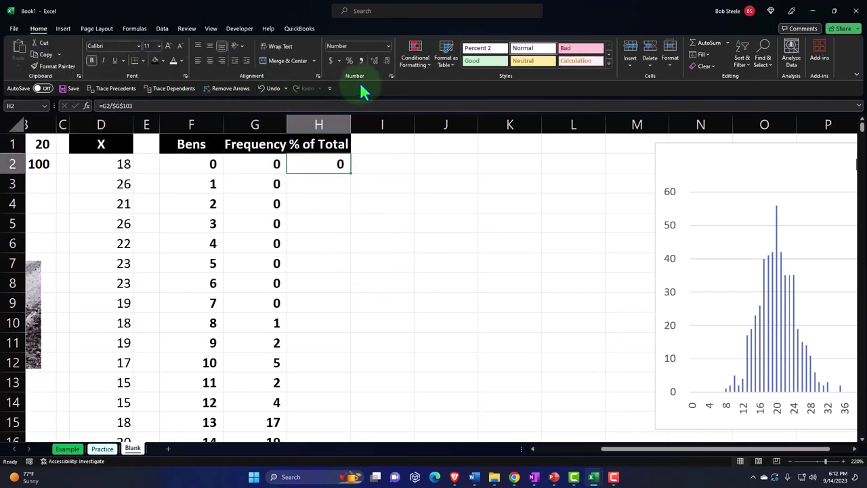
click(433, 88)
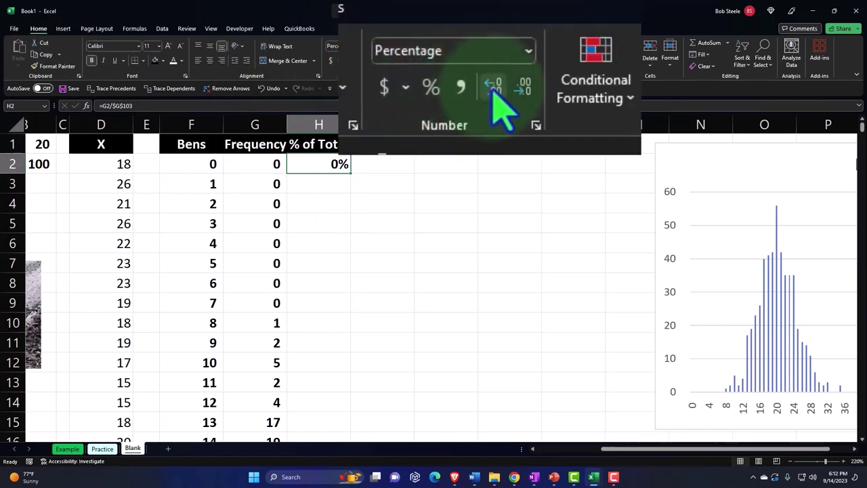
click(373, 61)
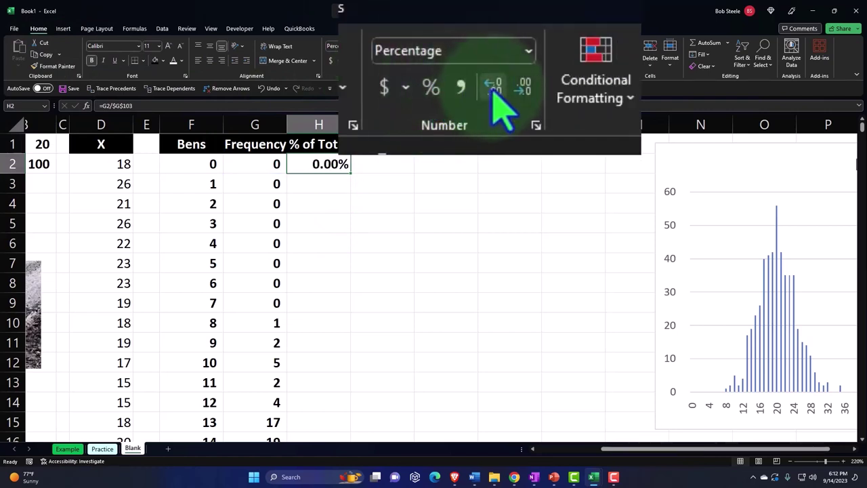
Step: Fill the percentage formula down column H and AutoSum H103 to 100.00%
double_click(352, 175)
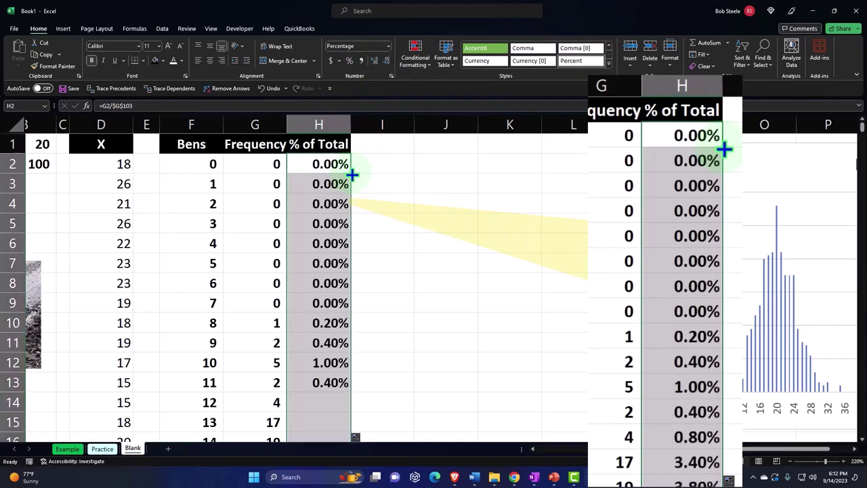
scroll(351, 174, down, 10)
scroll(352, 175, down, 20)
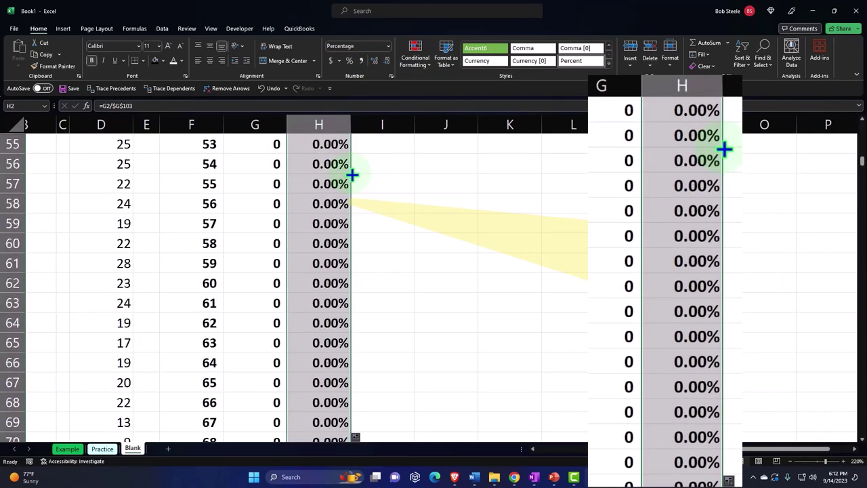
click(312, 325)
key(Return)
click(312, 328)
key(alt+equal)
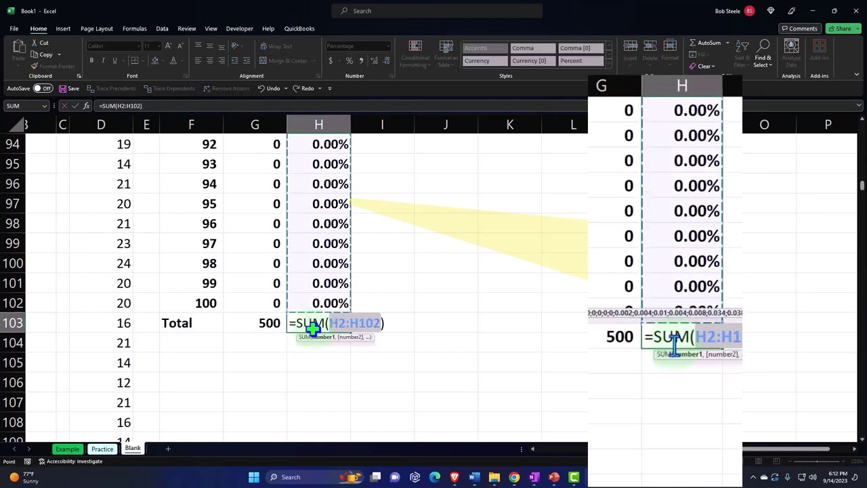
key(Return)
scroll(431, 331, up, 20)
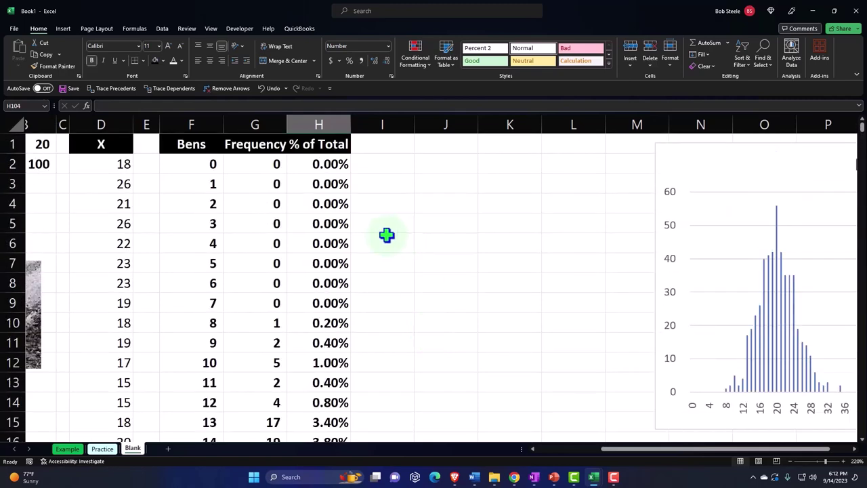
Step: Chart H1:H102 as a Clustered Column chart and move it beside the table
drag(318, 144, 323, 386)
scroll(374, 315, up, 20)
scroll(374, 316, up, 8)
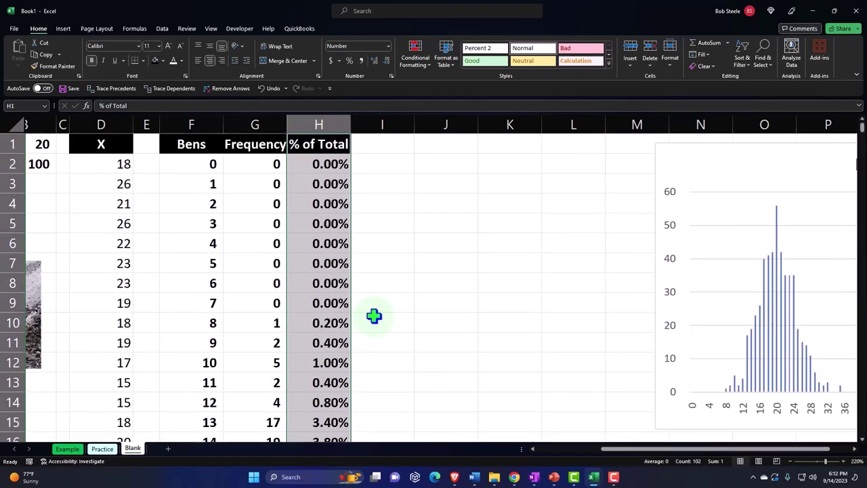
click(69, 33)
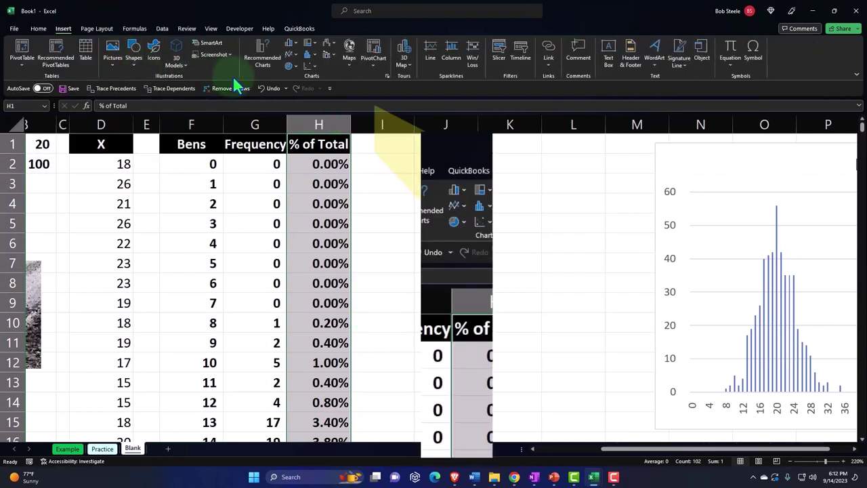
click(289, 43)
click(296, 76)
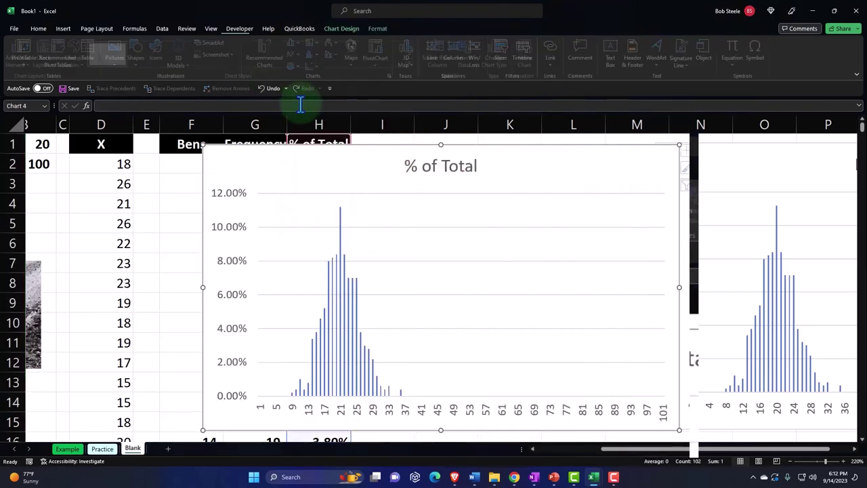
drag(232, 149, 388, 164)
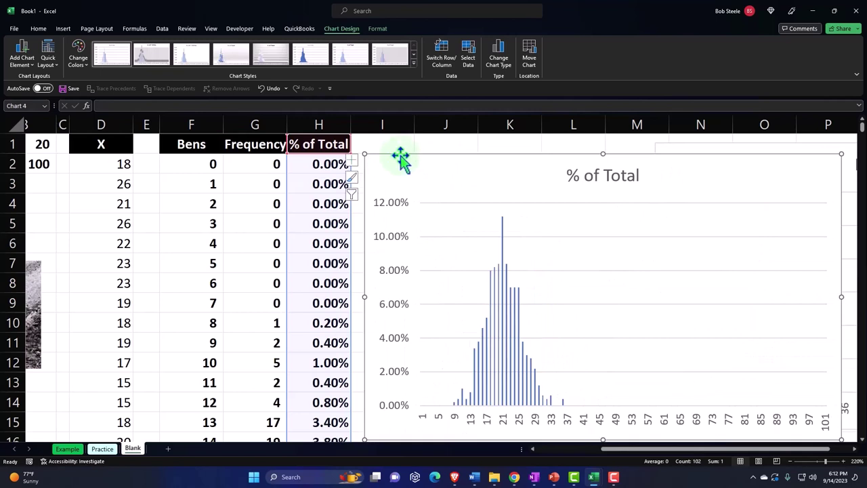
Step: Set the % of Total chart's horizontal axis labels to the Bens values in F2:F102 (0–100)
click(470, 63)
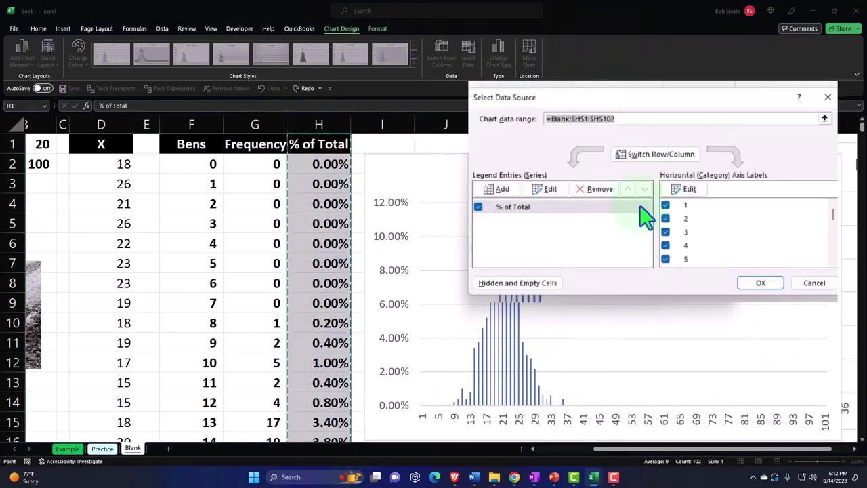
click(613, 222)
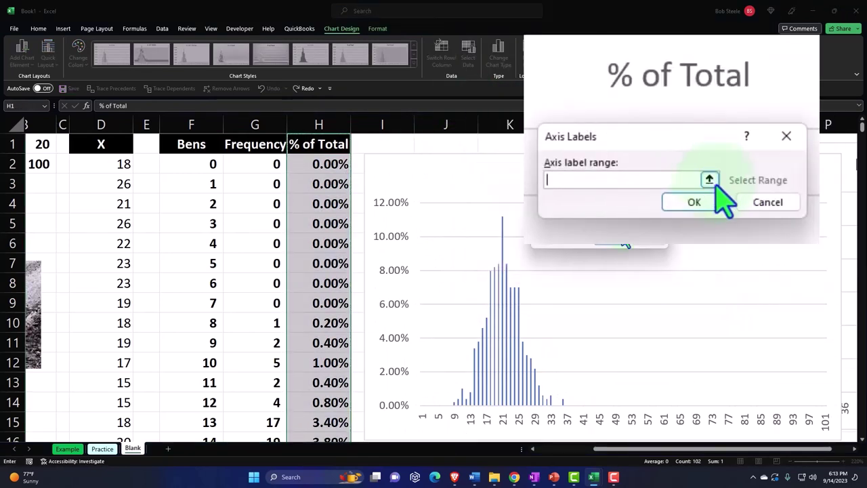
click(201, 166)
key(ctrl+shift+Down)
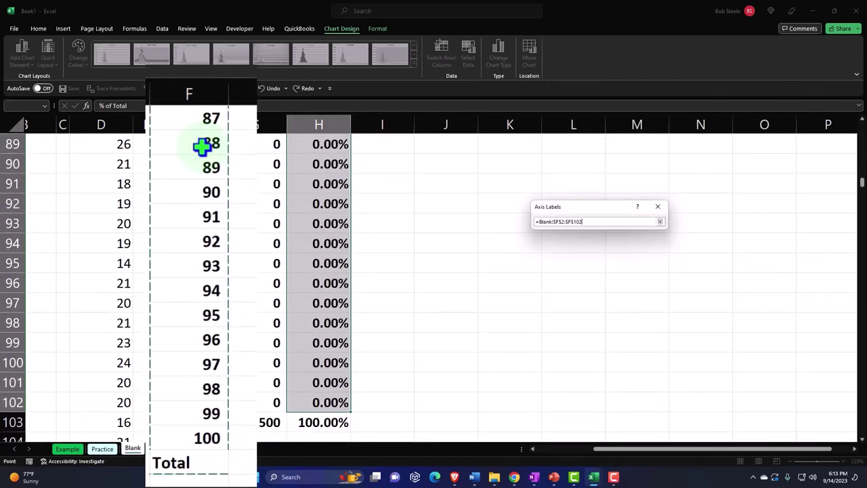
scroll(201, 146, up, 20)
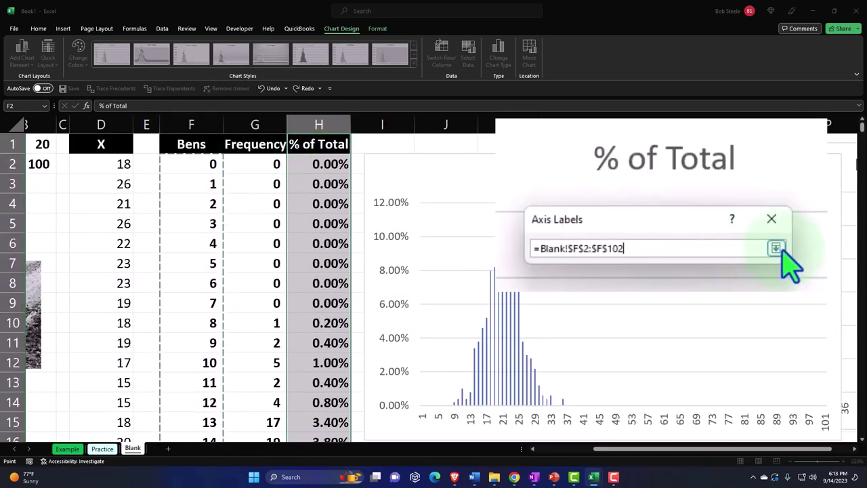
click(776, 249)
click(611, 242)
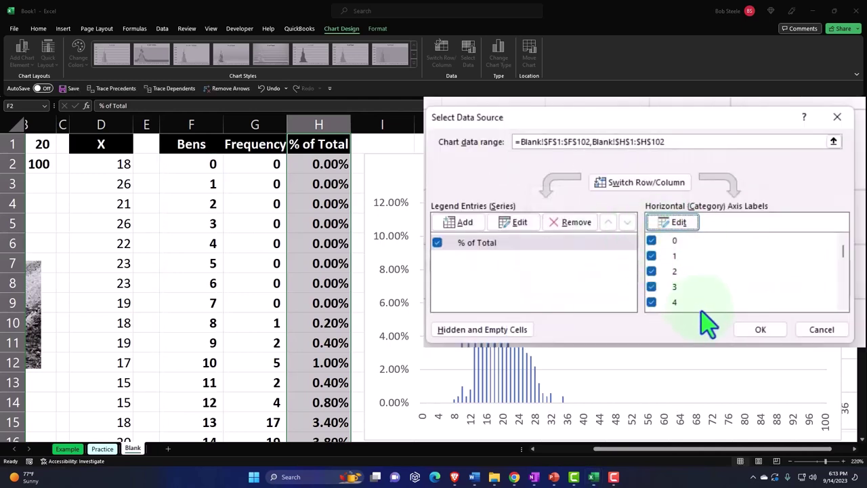
click(752, 331)
Step: Position the % of Total chart directly below the frequency chart, right of the table
drag(427, 176, 627, 383)
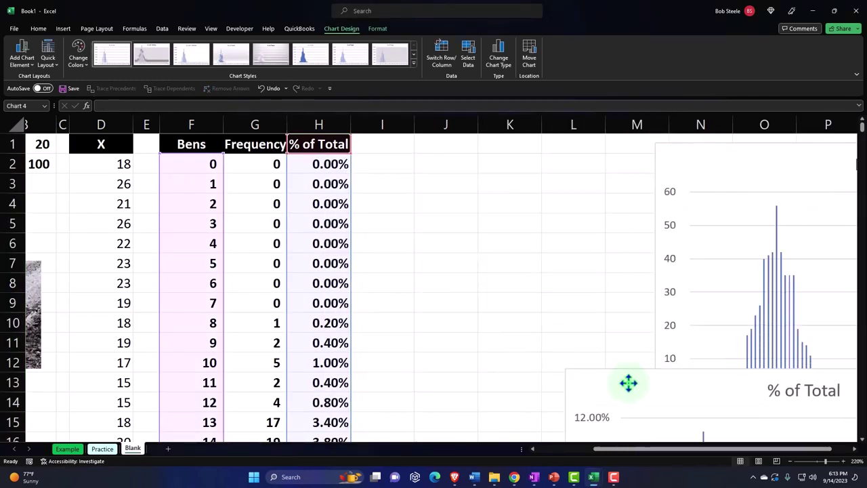
scroll(587, 305, down, 4)
scroll(575, 227, up, 1)
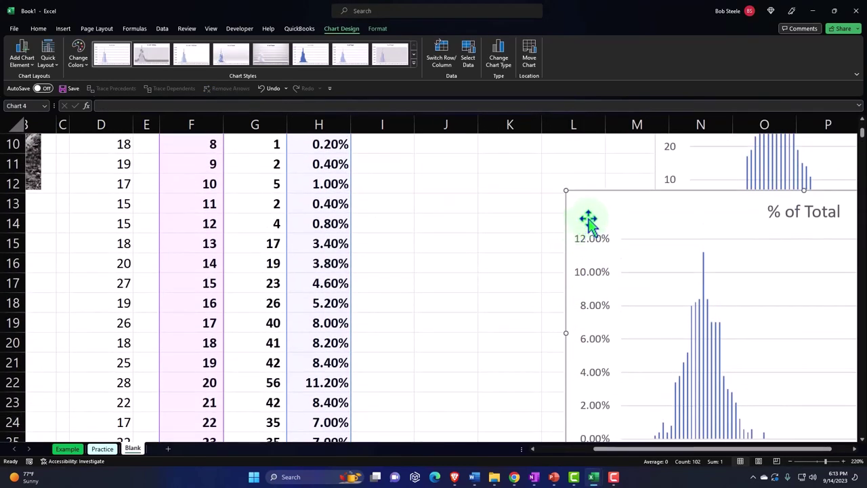
drag(589, 217, 681, 278)
scroll(507, 317, up, 3)
drag(675, 162, 709, 159)
scroll(644, 452, right, 2)
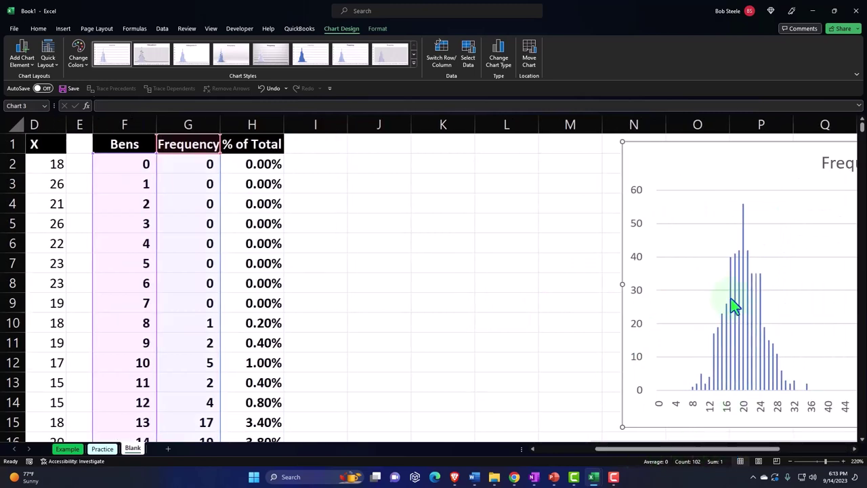
scroll(678, 287, down, 3)
drag(620, 283, 649, 285)
scroll(692, 458, right, 3)
scroll(735, 465, left, 4)
scroll(373, 287, up, 3)
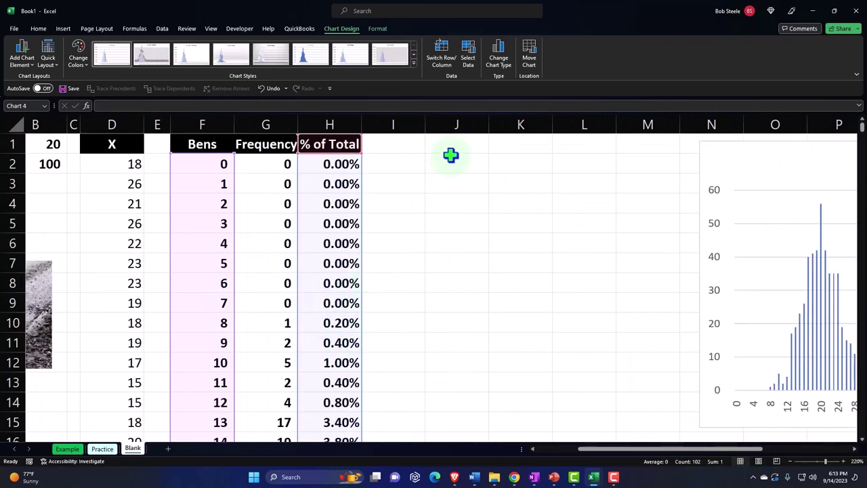
click(448, 159)
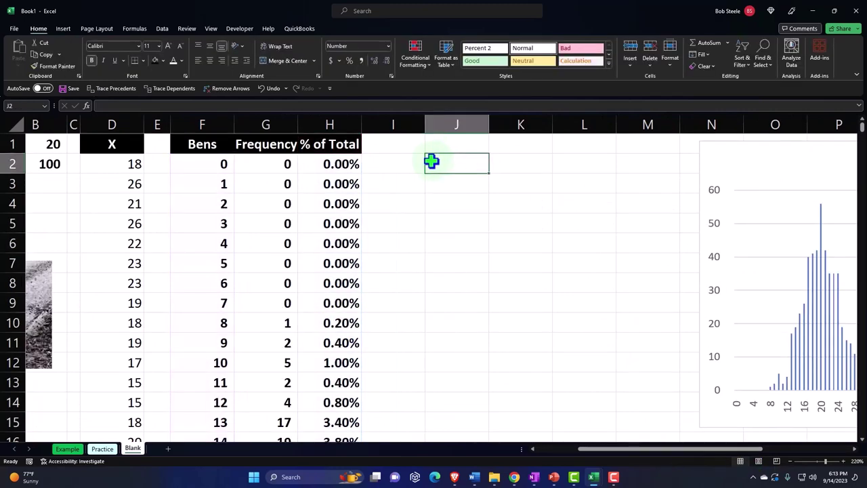
Step: Narrow column I into a thin spacer and label J2 'Mean'
drag(423, 127, 375, 139)
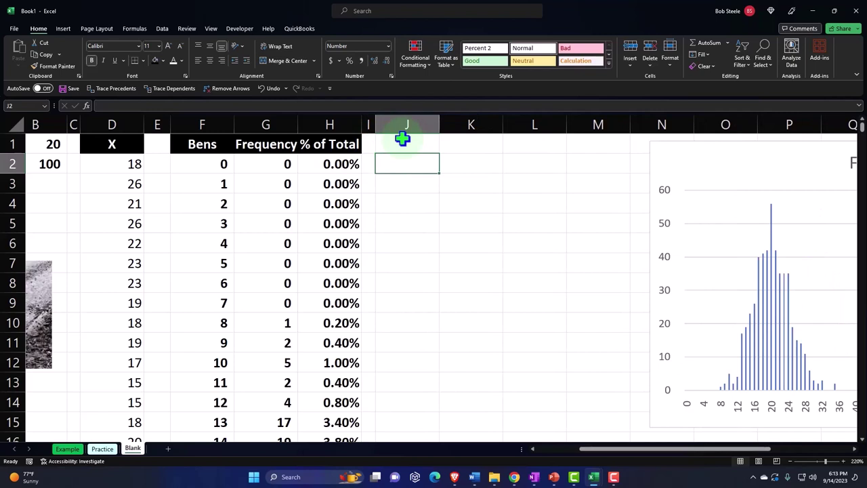
text(Mean)
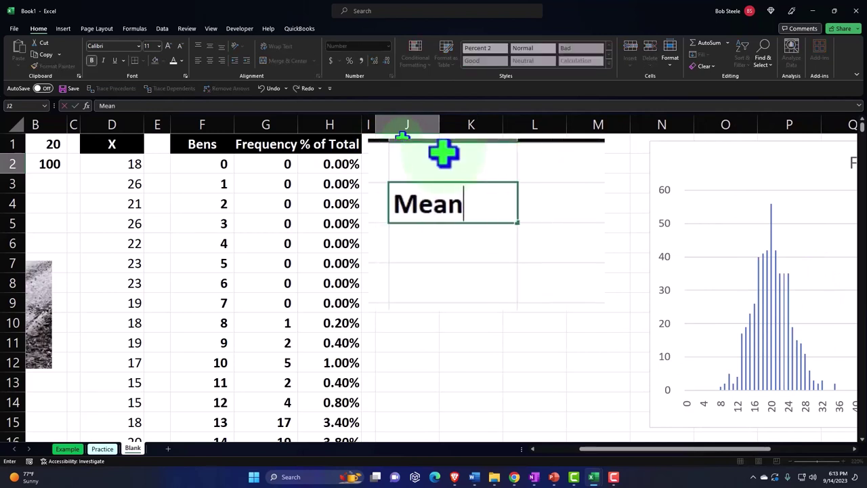
key(Tab)
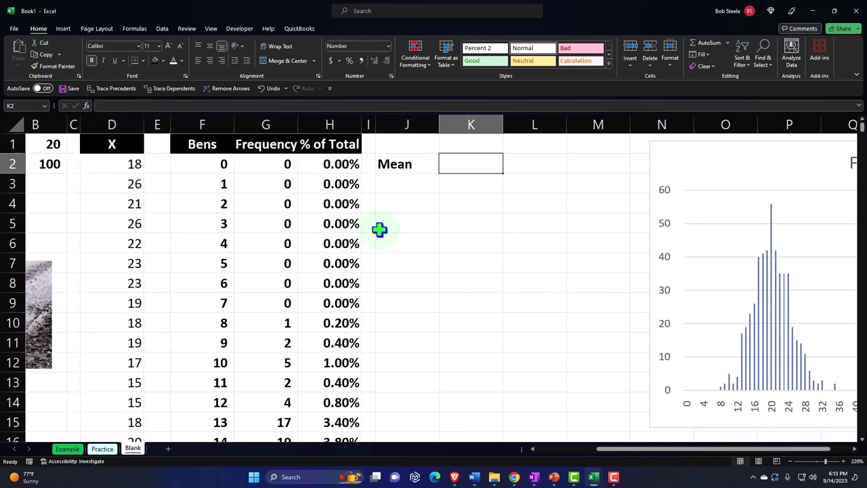
Step: Enter =AVERAGE(D2:D501) in K2 and show it to three decimals (20.140)
text(=average)
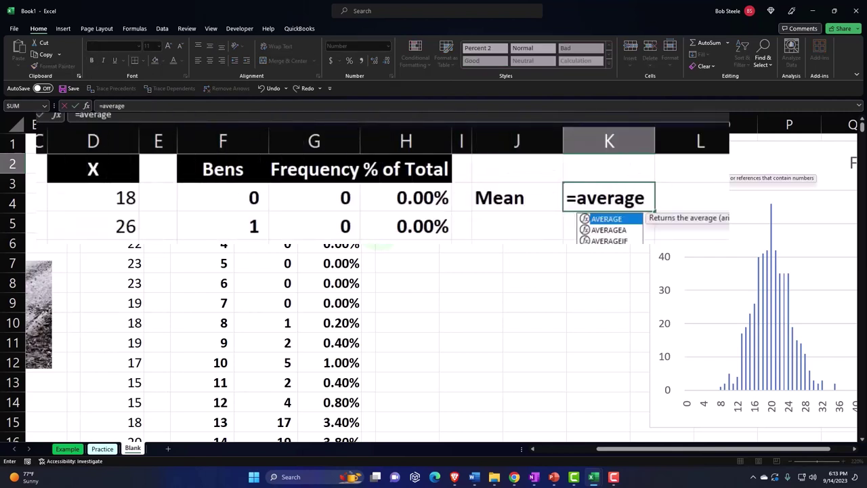
text(()
key(Left)
key(Left)
key(Left)
key(Left)
key(Left)
key(Left)
key(Left)
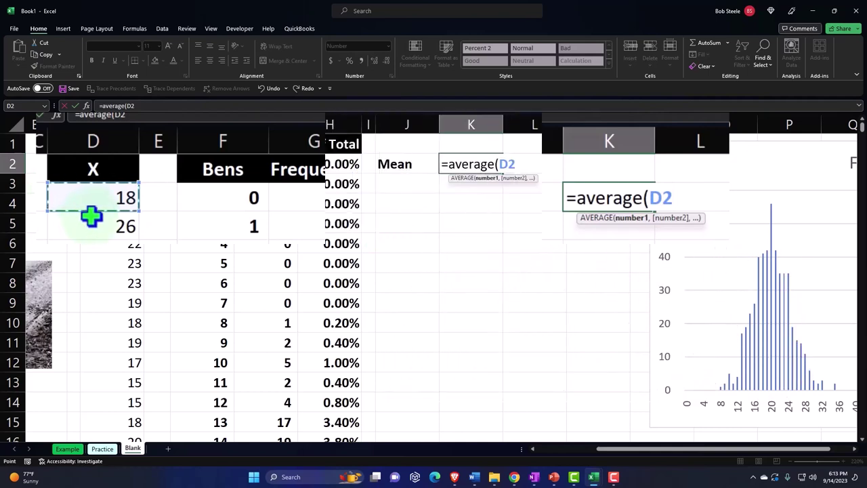
key(ctrl+shift+Down)
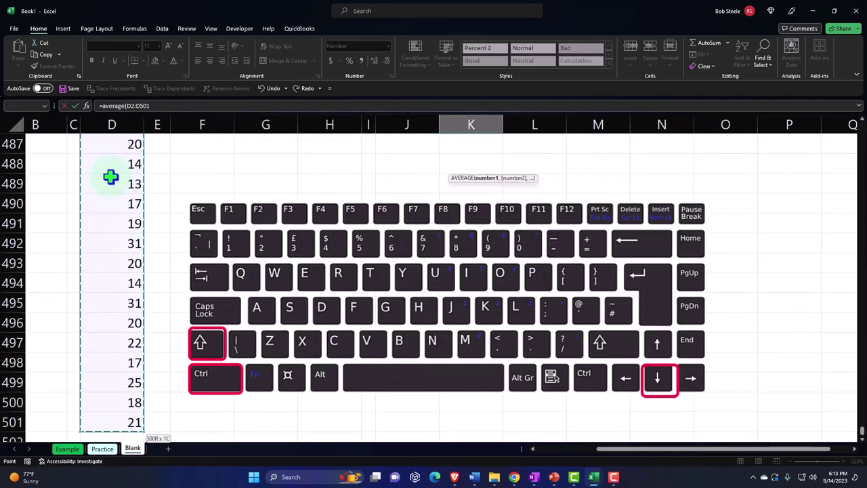
key(Return)
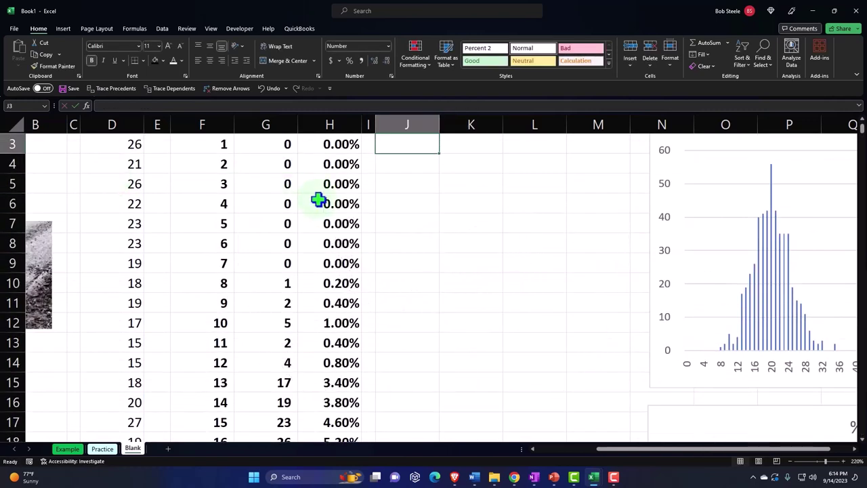
click(478, 166)
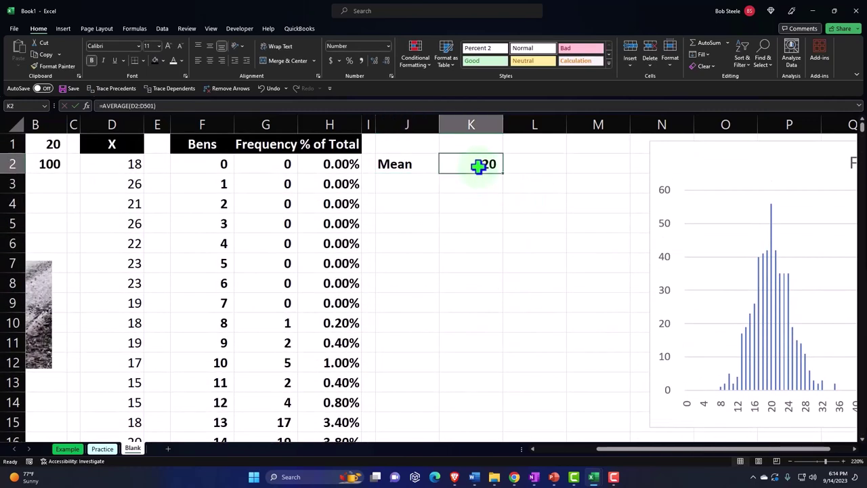
click(373, 60)
click(374, 61)
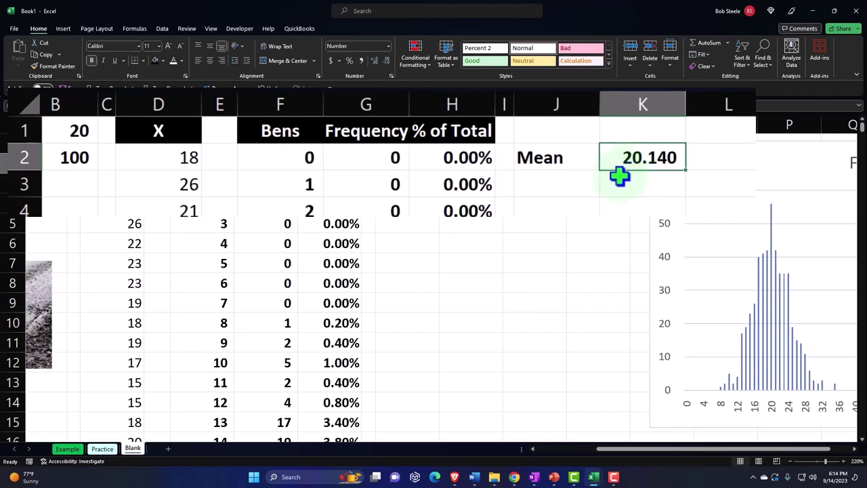
click(555, 184)
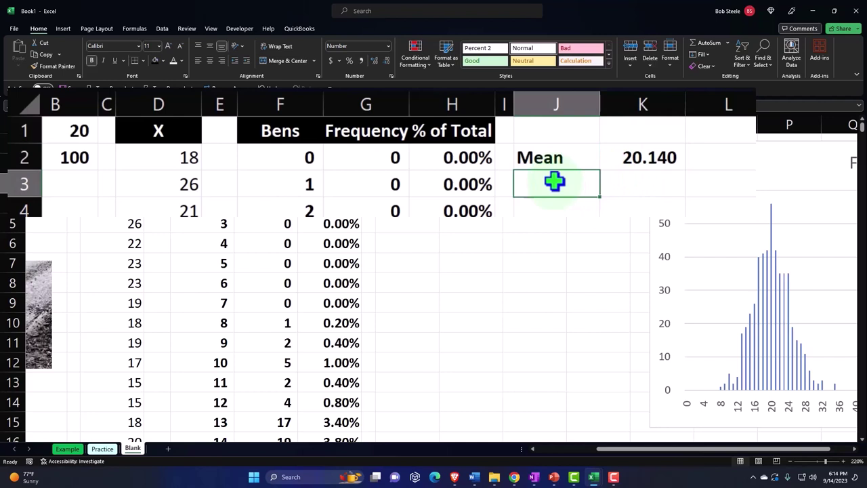
Step: Label J3 'Variance p' and enter =VAR.P(D2:D501) in K3
text(Variance p)
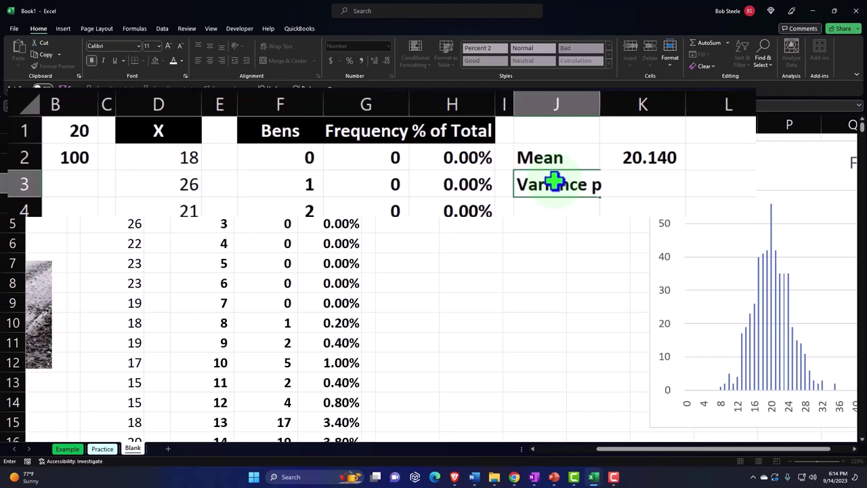
key(Tab)
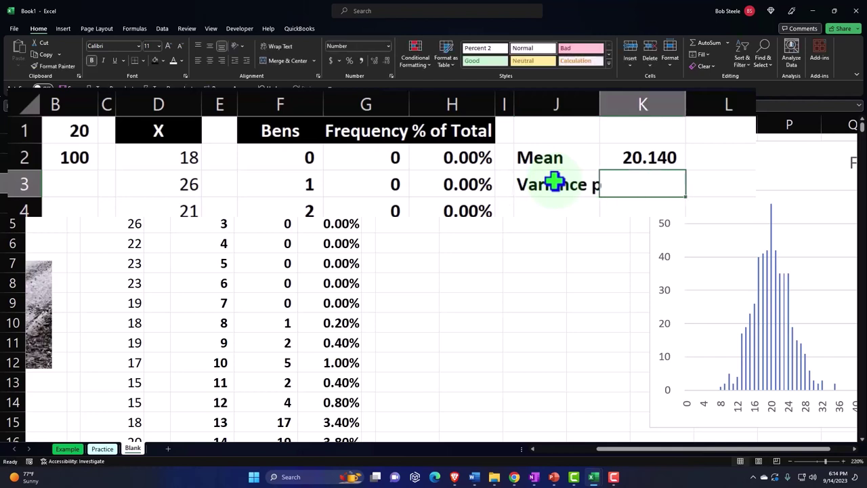
text(=var)
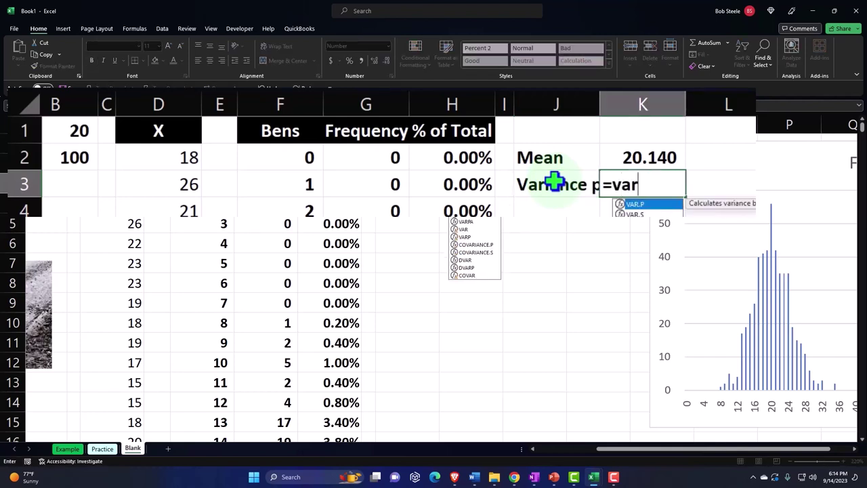
key(Tab)
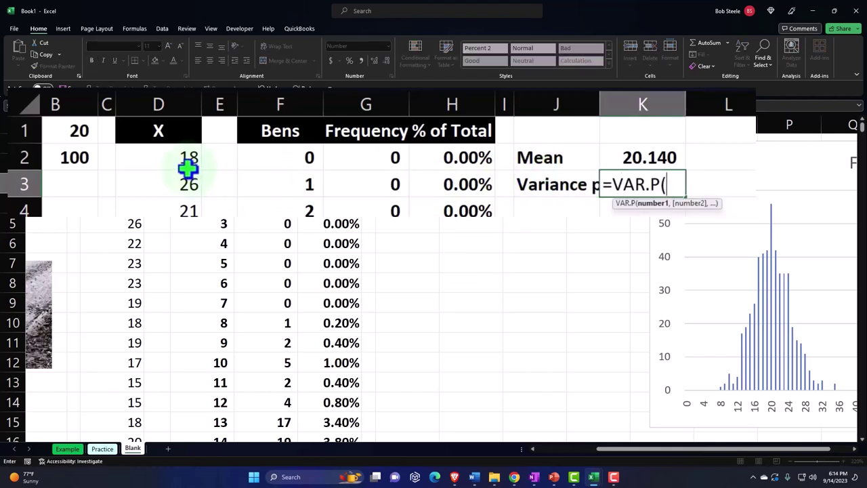
click(171, 157)
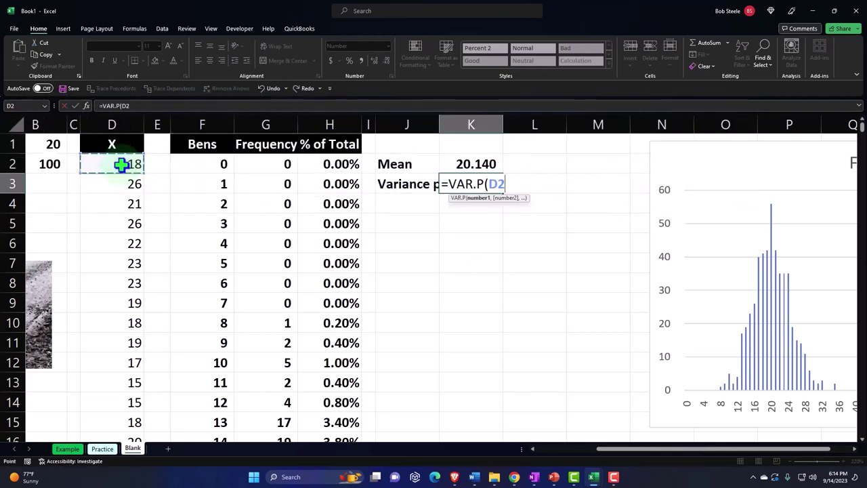
key(ctrl+shift+Down)
key(Return)
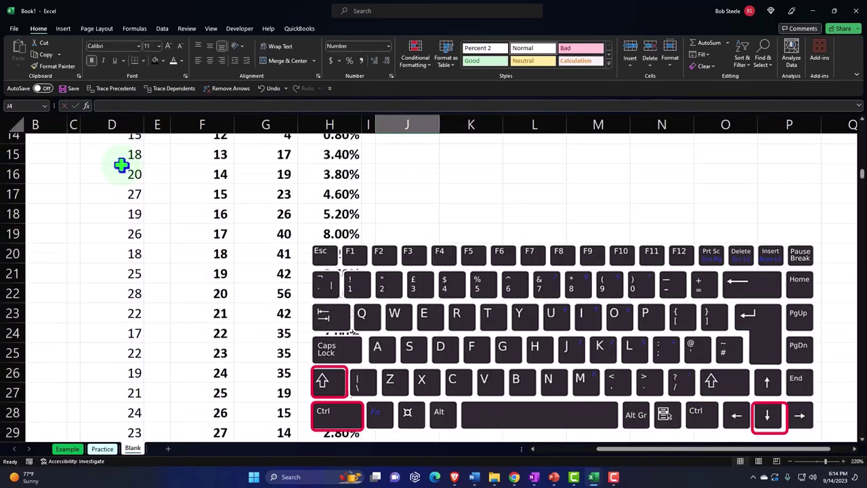
Step: Show the population variance to two decimals (19.48) and widen column J
scroll(416, 194, up, 2)
click(474, 178)
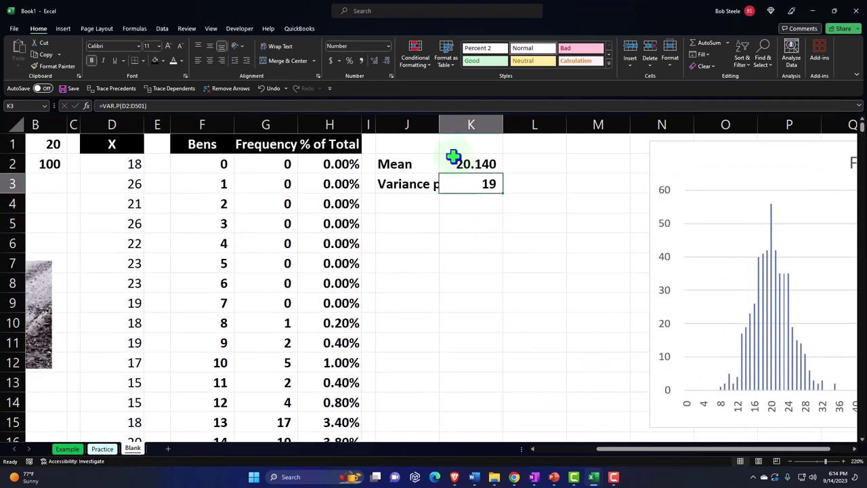
click(373, 60)
click(373, 60)
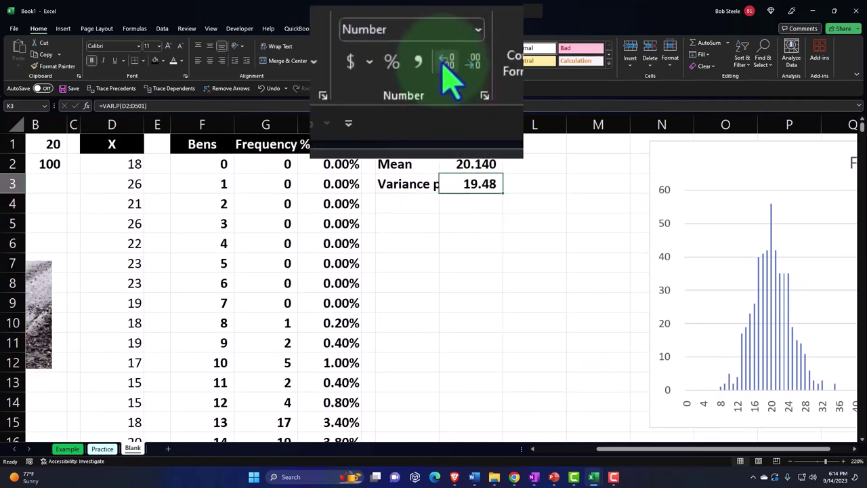
drag(440, 124, 448, 124)
click(430, 204)
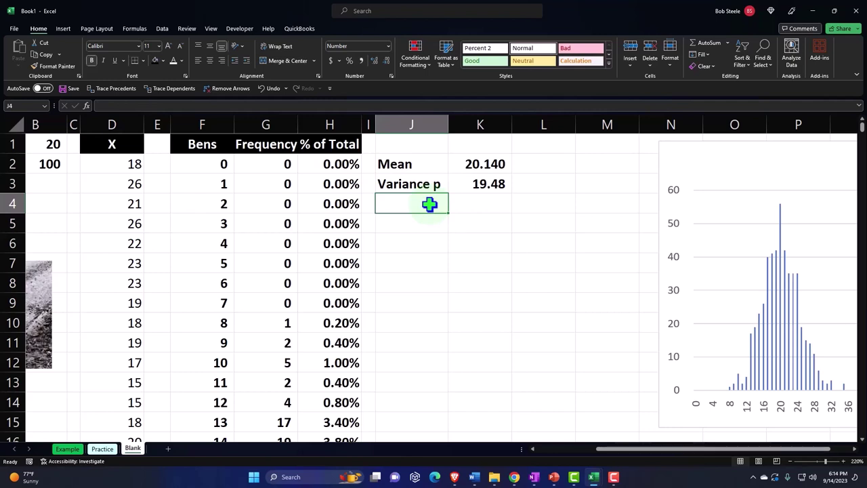
Step: Add a 'Variance s' label in J4 with =VAR.S(D2:D501) in K4, shown as 19.52
text(Variance s)
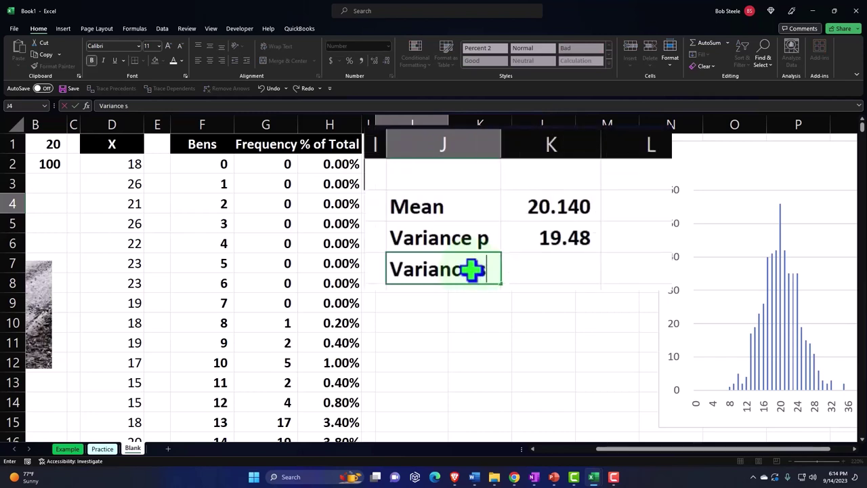
key(Tab)
text(=var)
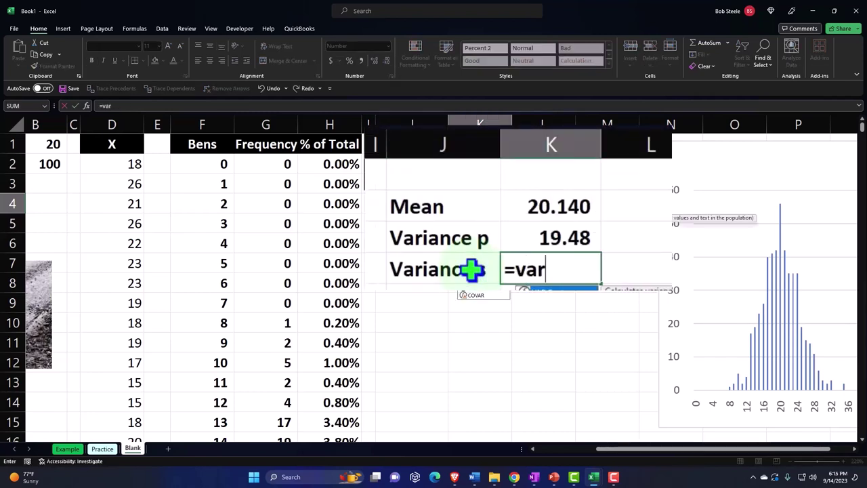
key(Tab)
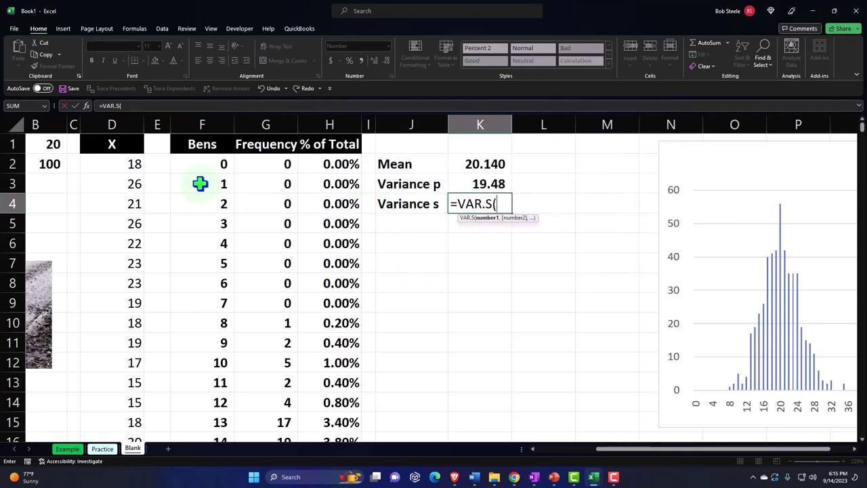
click(132, 164)
key(ctrl+shift+Down)
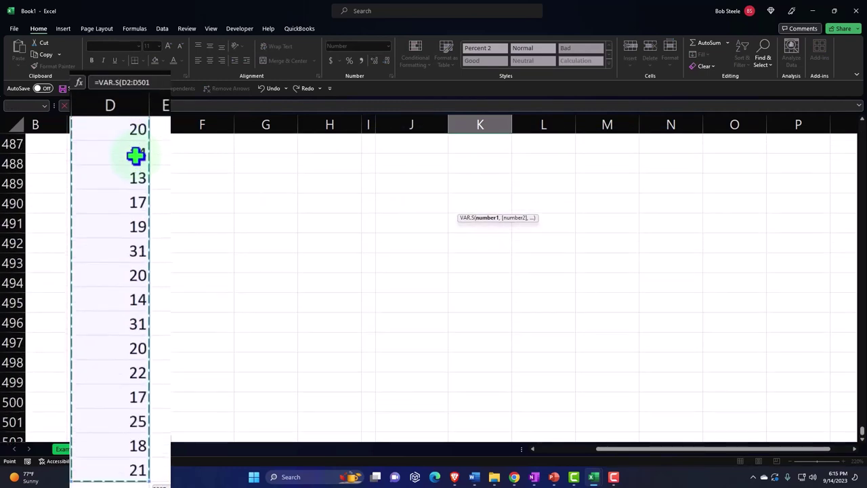
key(Return)
click(478, 202)
click(375, 62)
click(375, 61)
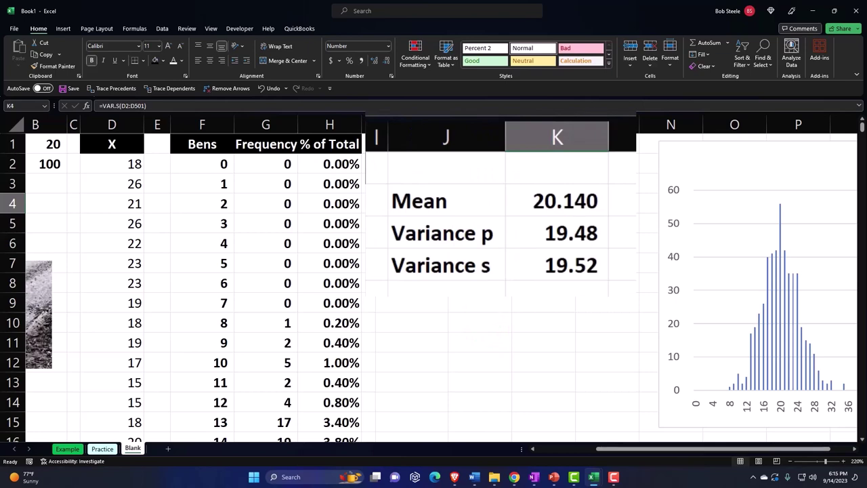
Step: Move the frequency chart left so it starts at column L beside the stats
click(675, 166)
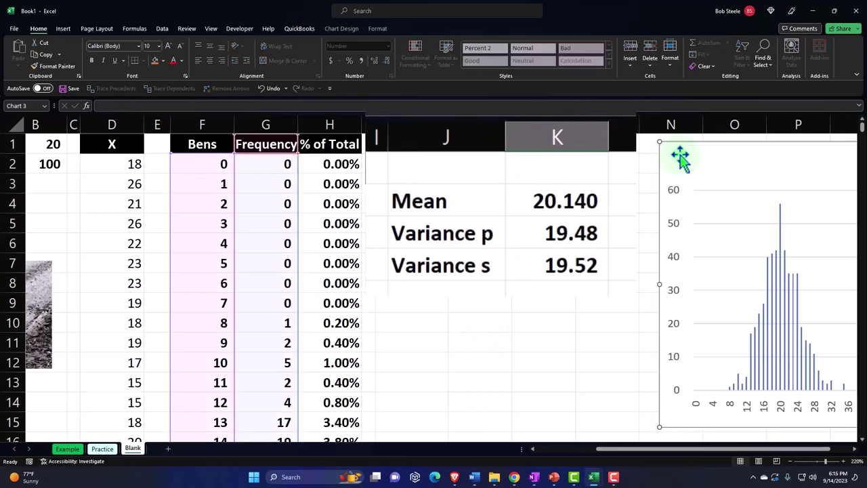
scroll(675, 248, down, 3)
scroll(639, 291, up, 3)
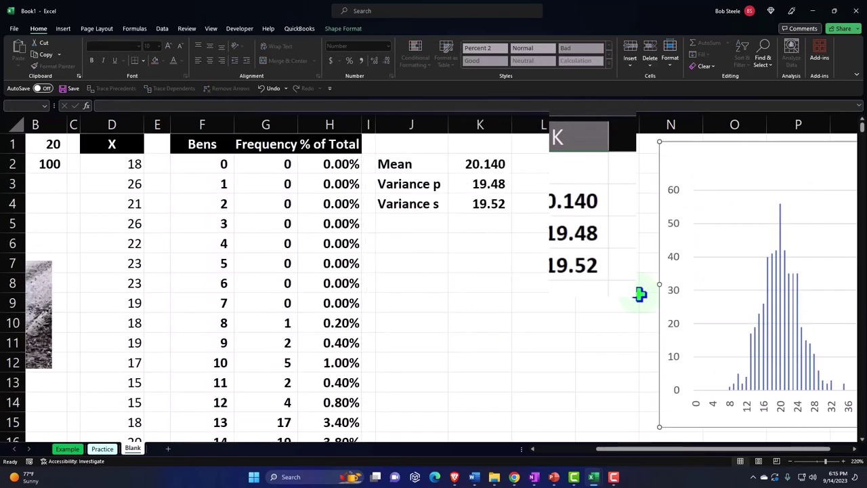
drag(685, 149, 569, 153)
click(472, 258)
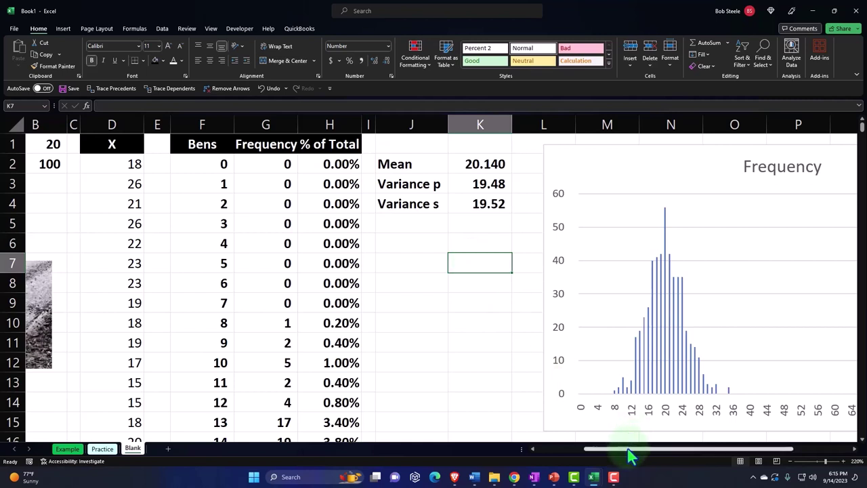
drag(630, 449, 581, 458)
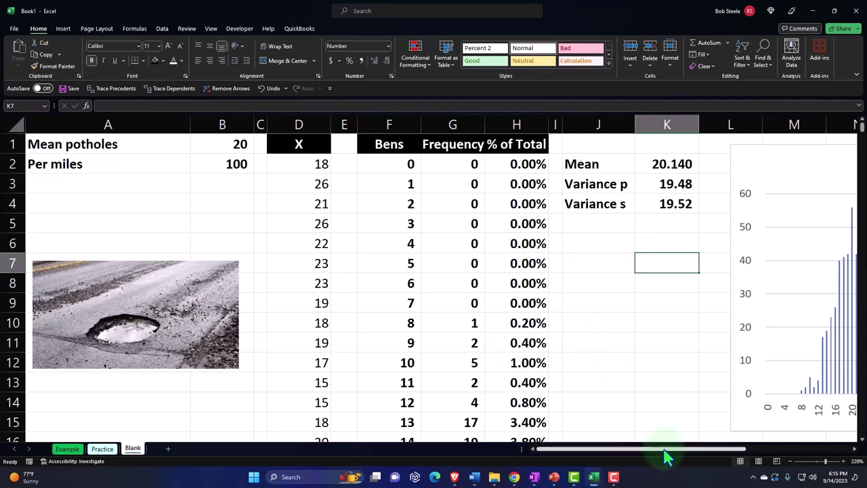
drag(694, 452, 750, 454)
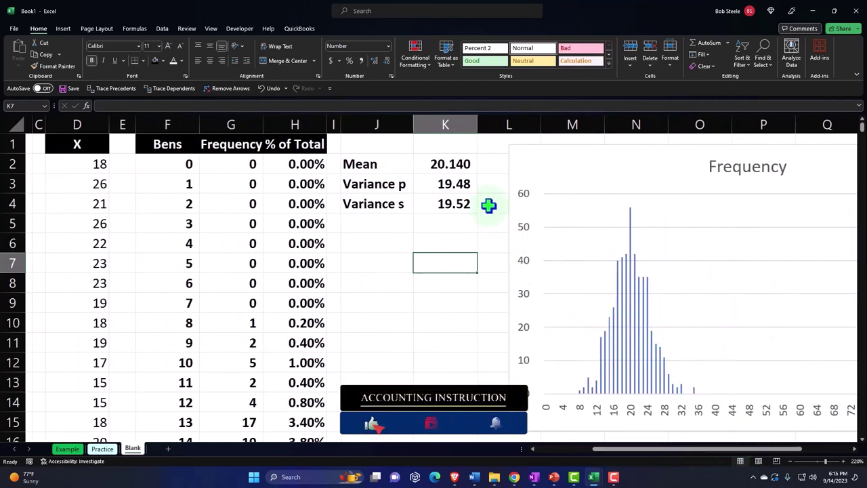
Step: Review the Mean, Variance p and FREQUENCY formulas in K2, K3 and G2
click(452, 184)
click(448, 162)
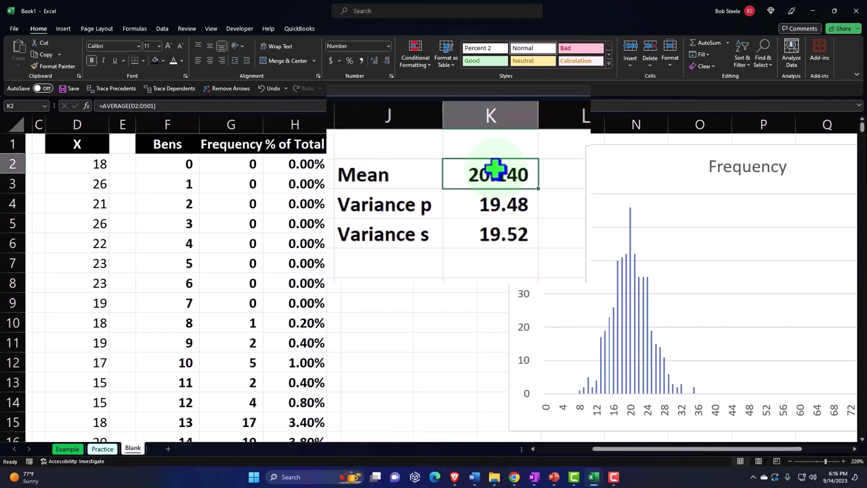
key(Down)
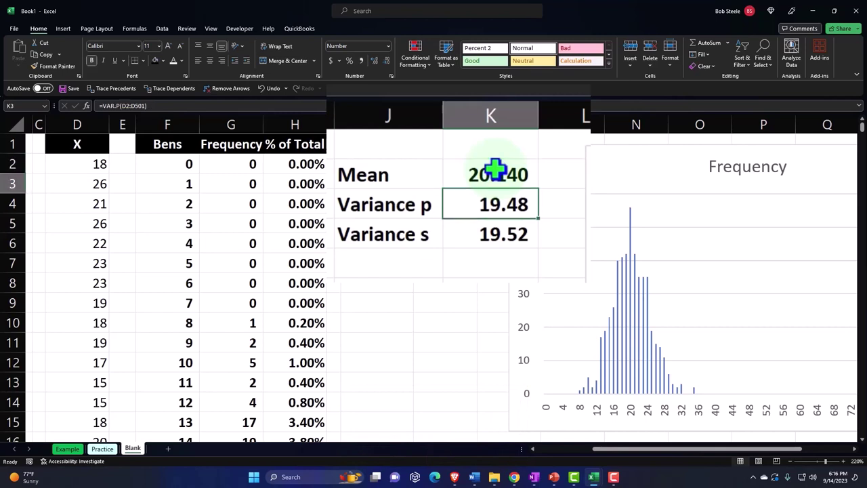
key(Down)
key(Down)
key(Down)
key(Left)
key(Home)
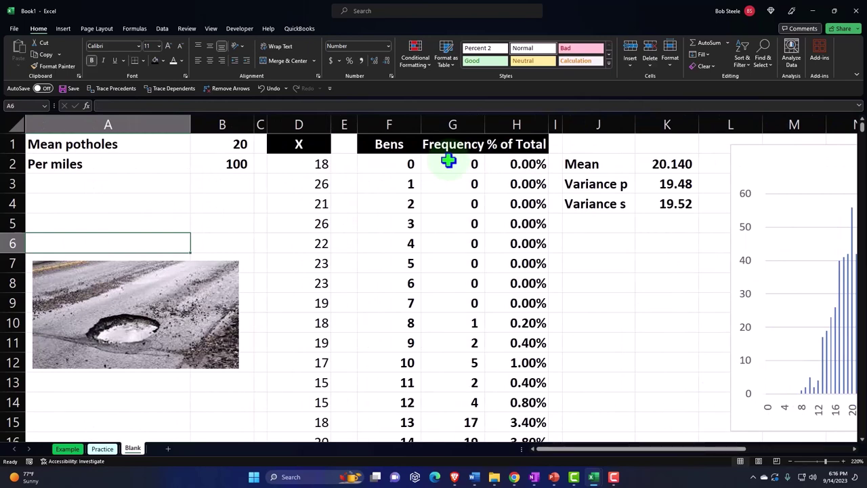
click(448, 163)
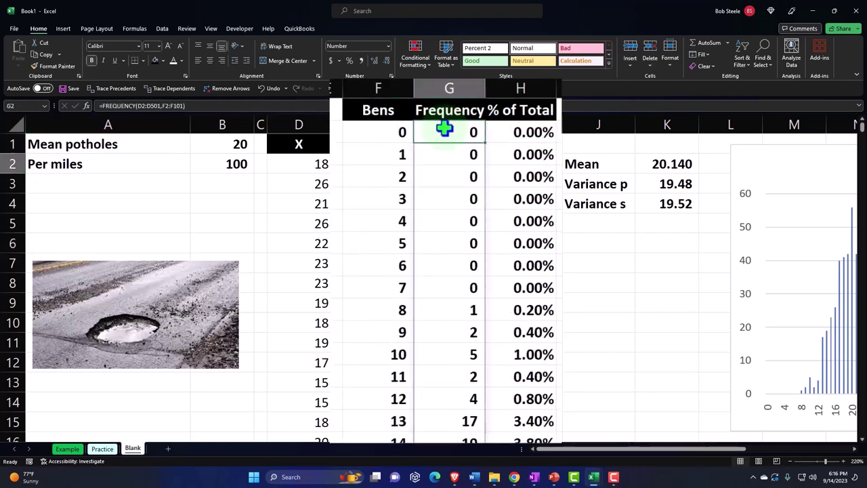